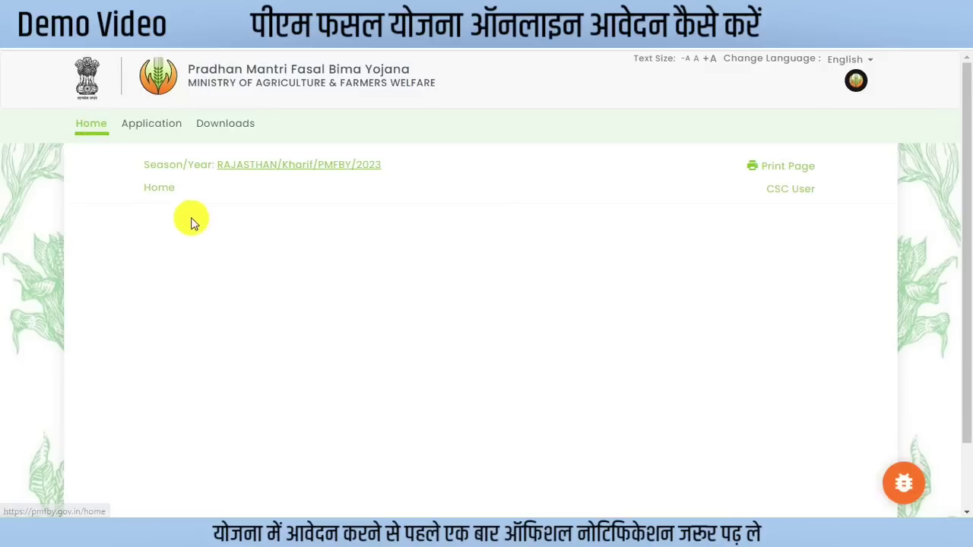
Open a new farmer application form and choose to search the bank by IFSC.
{"action": "left_click", "coordinate": [163, 129]}
{"action": "left_click", "coordinate": [272, 331]}
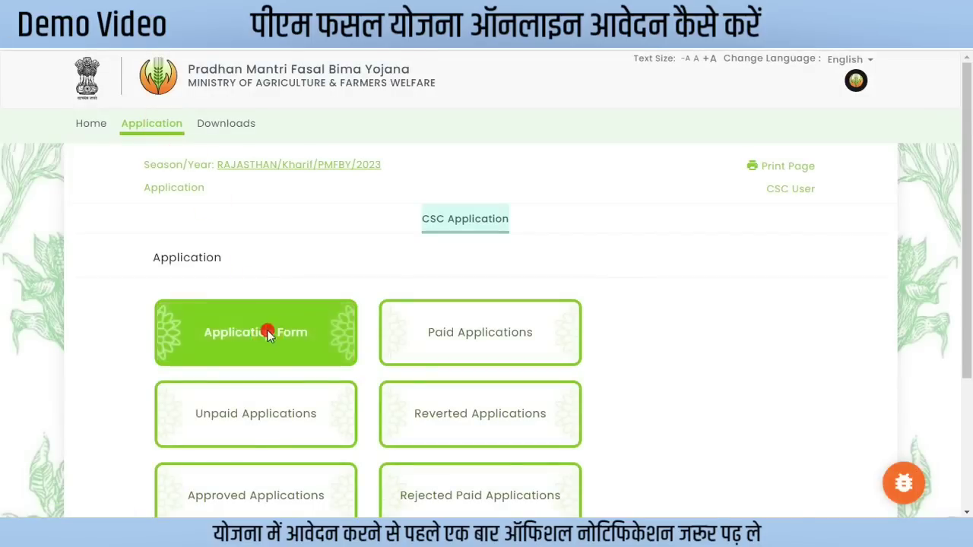
{"action": "scroll", "coordinate": [532, 353], "scroll_direction": "down", "scroll_amount": 3}
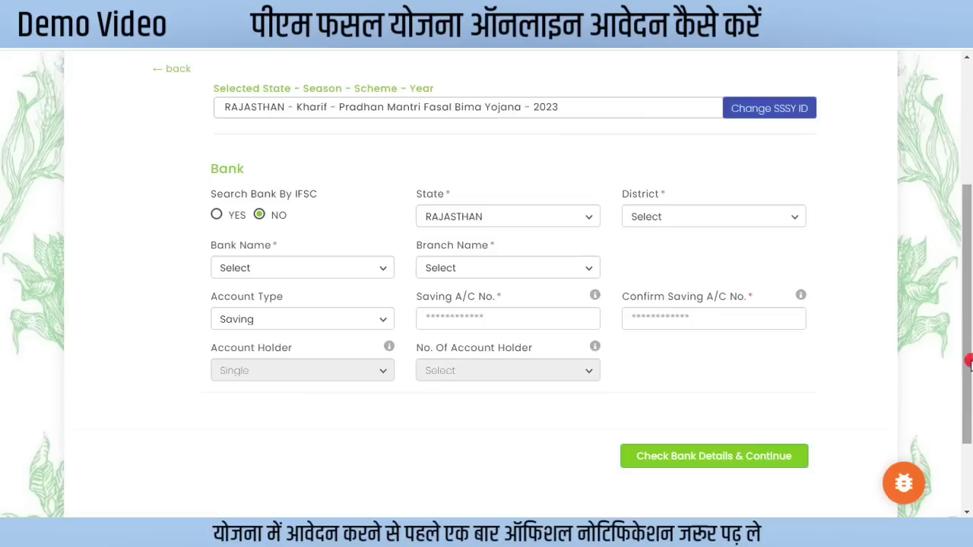
{"action": "left_click", "coordinate": [216, 213]}
Enter the bank branch's IFSC code and verify it to fill in the bank details.
{"action": "left_click", "coordinate": [449, 215]}
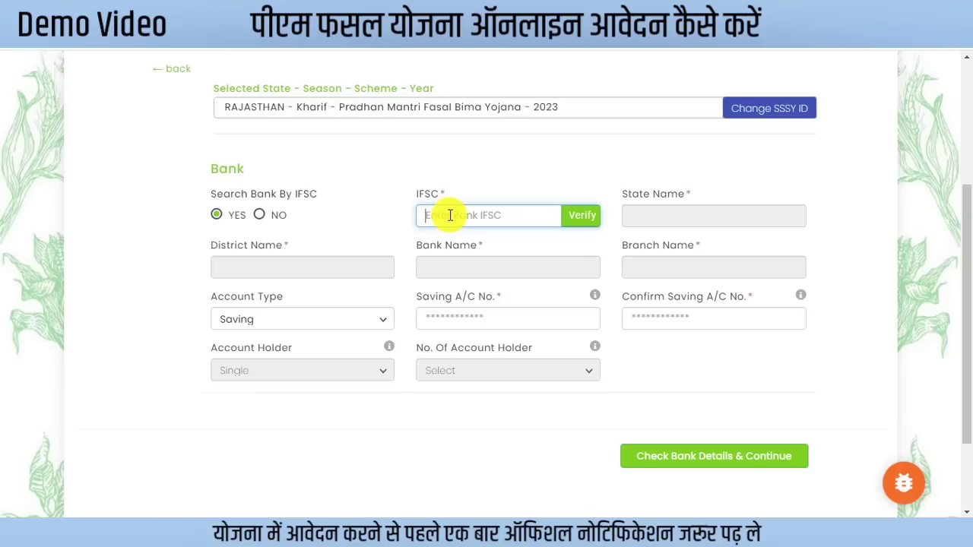
{"action": "type", "text": "r"}
{"action": "key", "text": "BackSpace"}
{"action": "type", "text": "RMGB"}
{"action": "type", "text": "000123"}
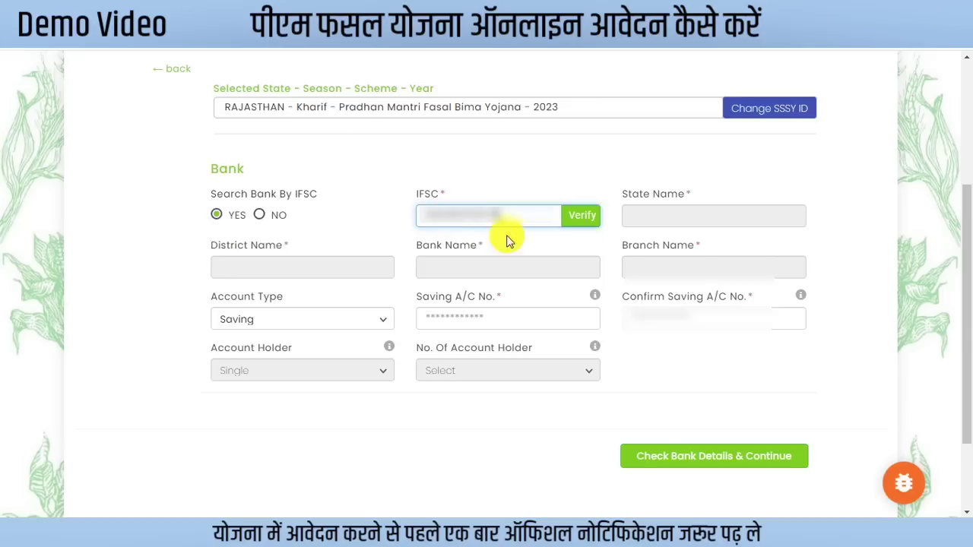
{"action": "left_click", "coordinate": [580, 221]}
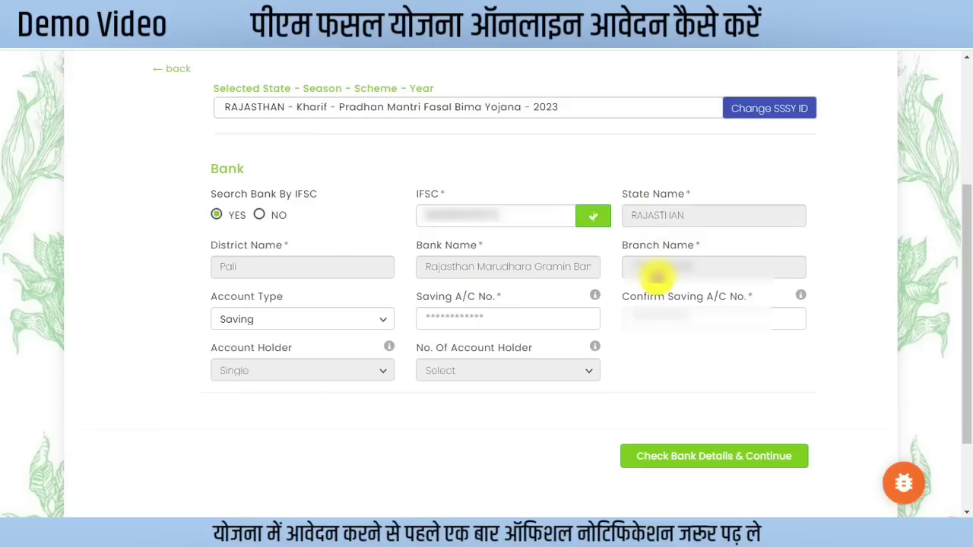
Enter and confirm the savings account number, and submit the bank details to continue.
{"action": "left_click", "coordinate": [451, 313]}
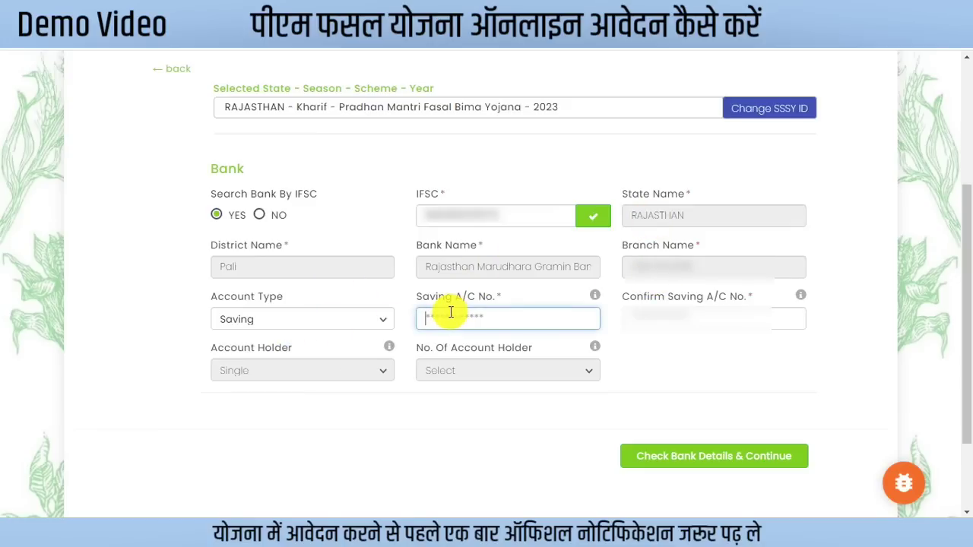
{"action": "type", "text": "1234567890"}
{"action": "left_click", "coordinate": [662, 311]}
{"action": "type", "text": "123"}
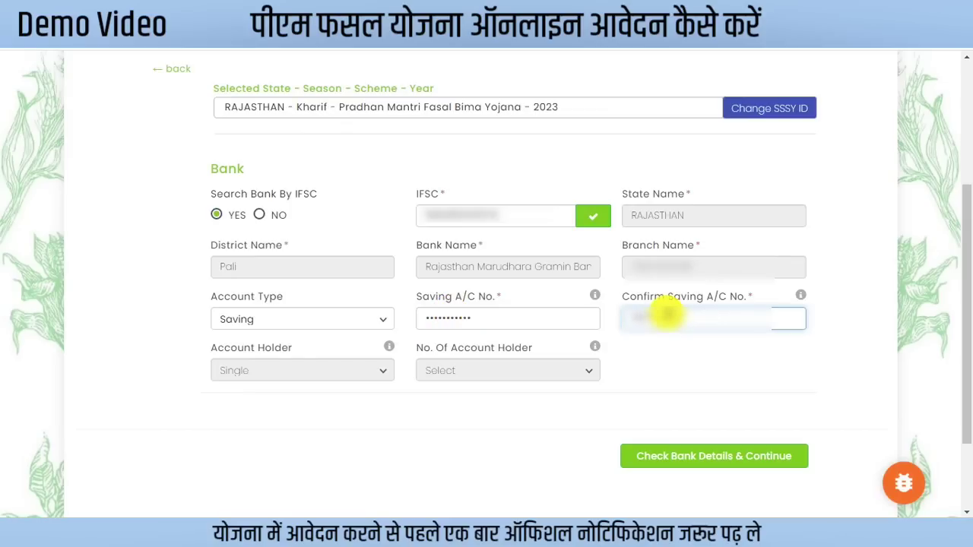
{"action": "left_click", "coordinate": [837, 329]}
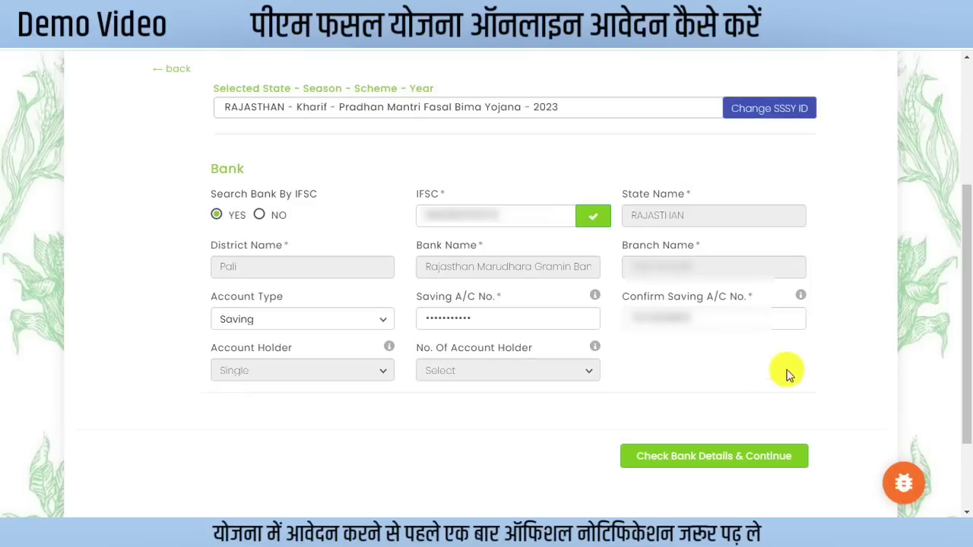
{"action": "left_click", "coordinate": [705, 456]}
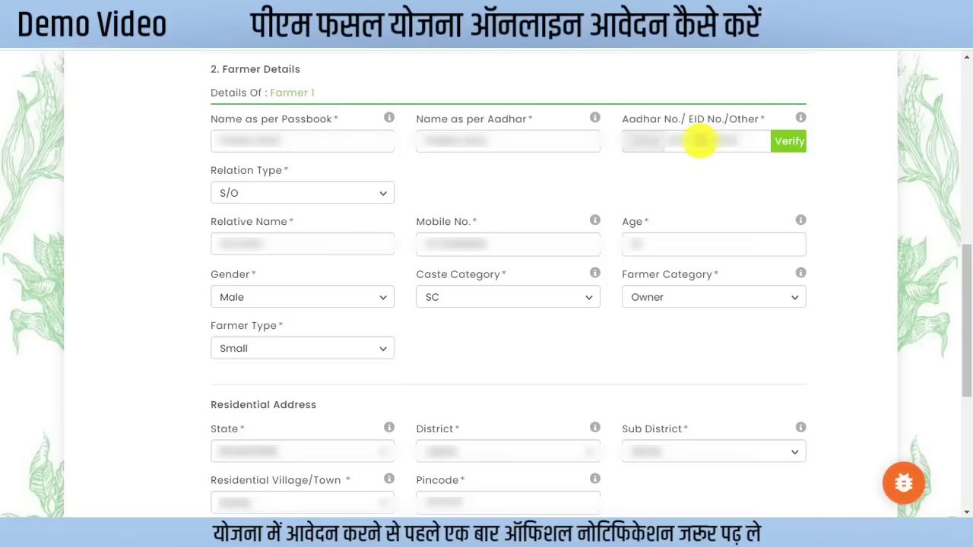
Verify the farmer's Aadhaar number and set the relation type to S/O.
{"action": "left_click", "coordinate": [791, 146]}
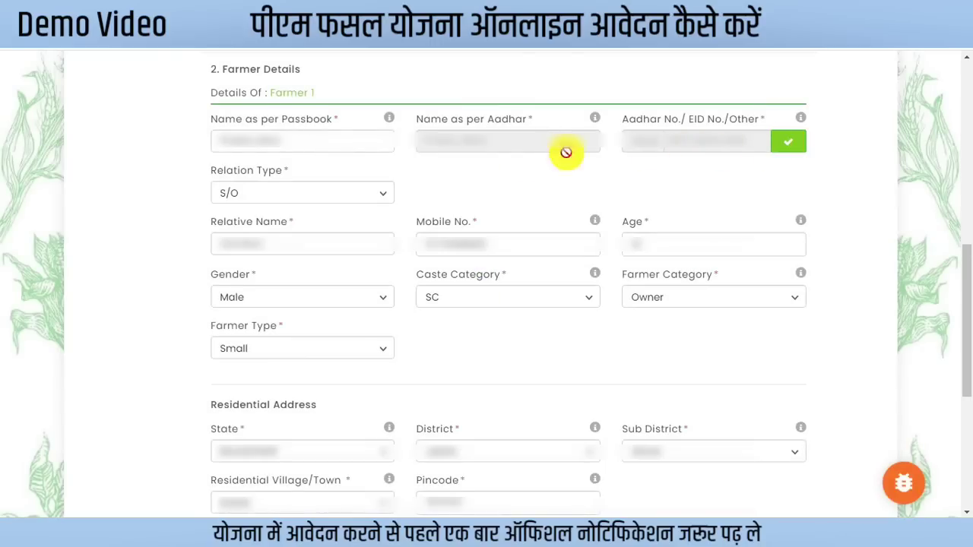
{"action": "left_click", "coordinate": [267, 198]}
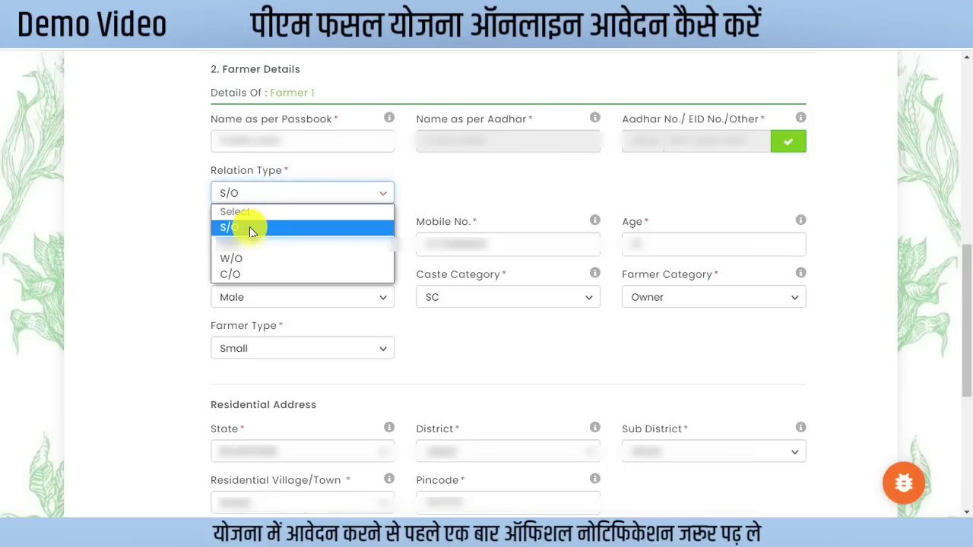
{"action": "left_click", "coordinate": [249, 227]}
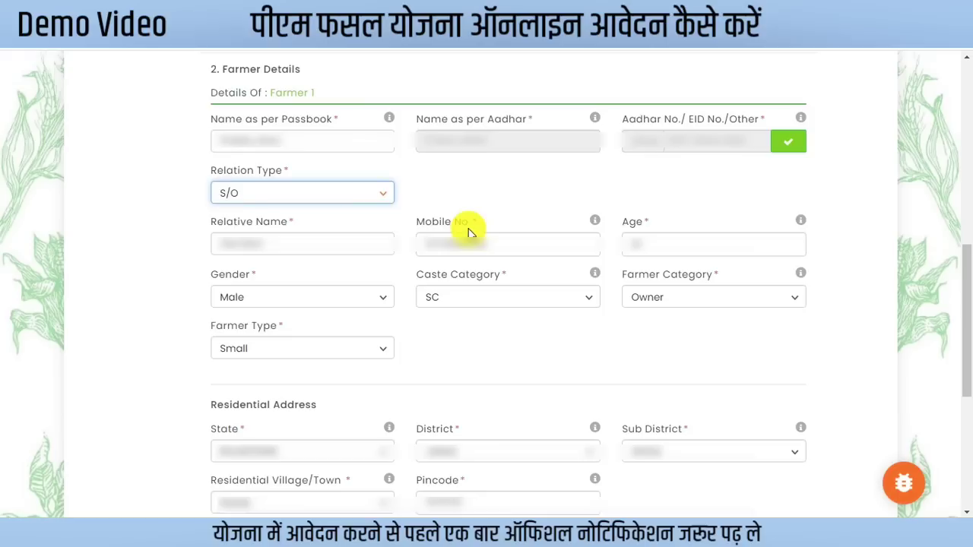
Set the farmer's gender to Male, caste category to SC, farmer category to Owner and farmer type to Small.
{"action": "left_click", "coordinate": [259, 298]}
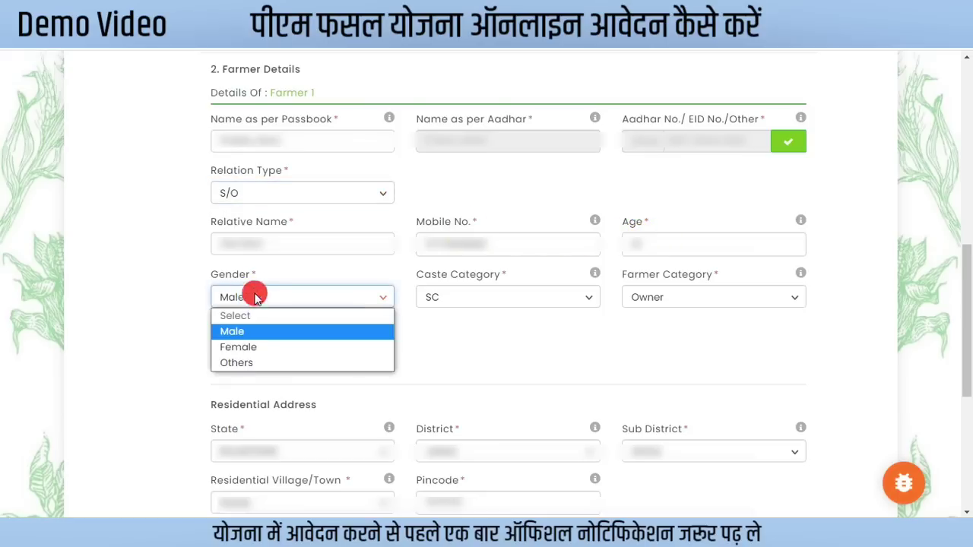
{"action": "left_click", "coordinate": [474, 299]}
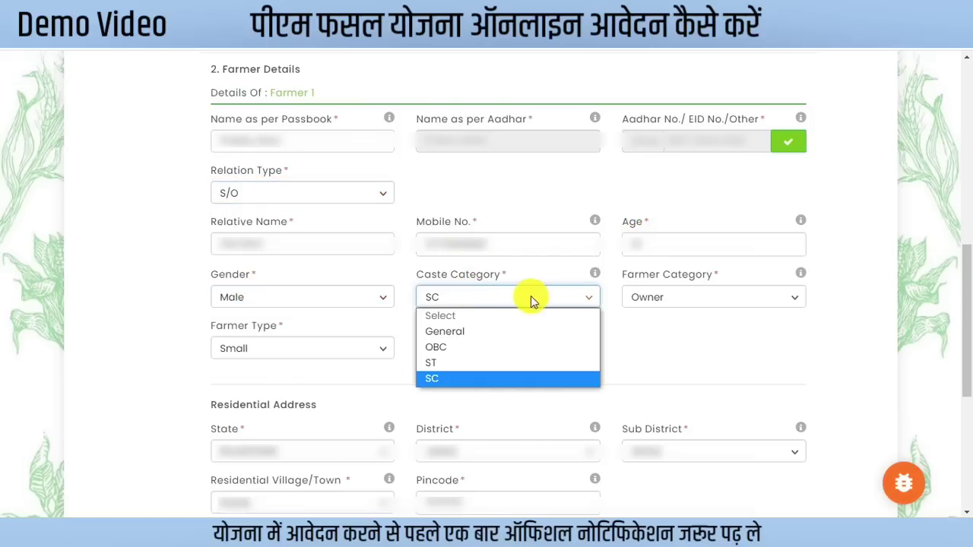
{"action": "left_click", "coordinate": [659, 299]}
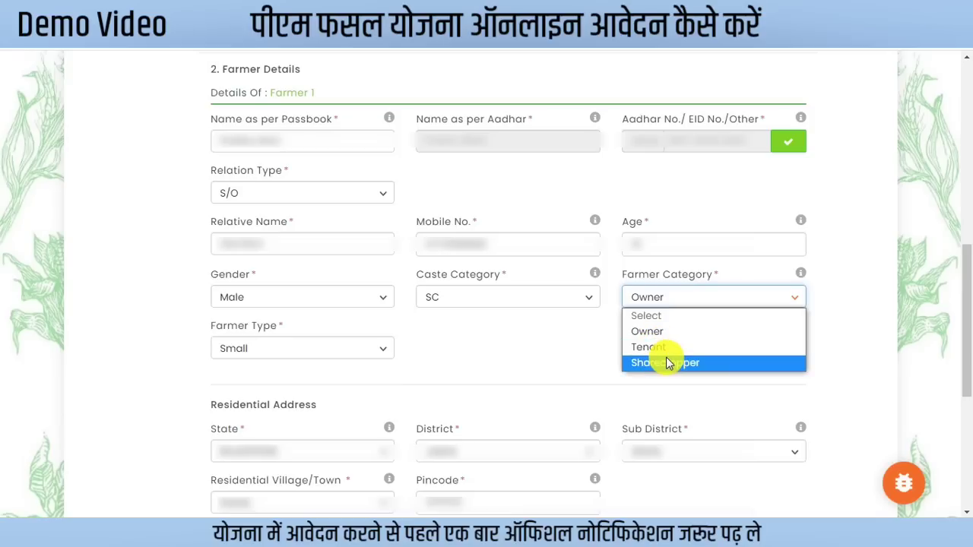
{"action": "left_click", "coordinate": [650, 332]}
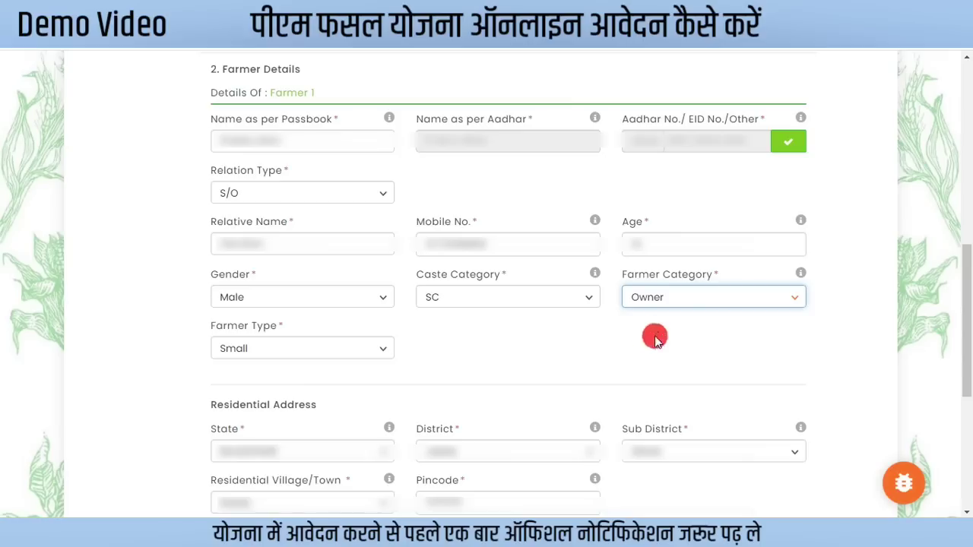
{"action": "left_click", "coordinate": [244, 349]}
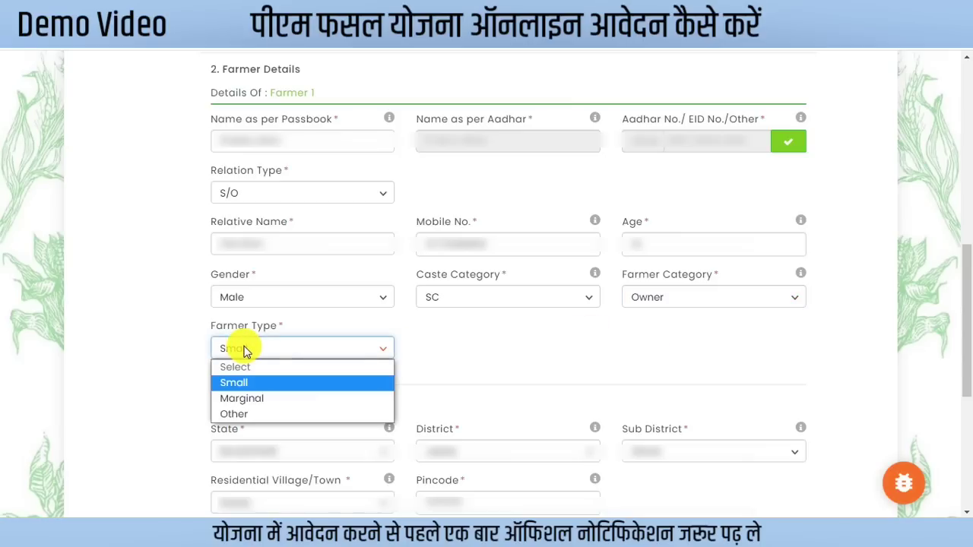
{"action": "left_click", "coordinate": [263, 384]}
{"action": "left_click", "coordinate": [464, 374]}
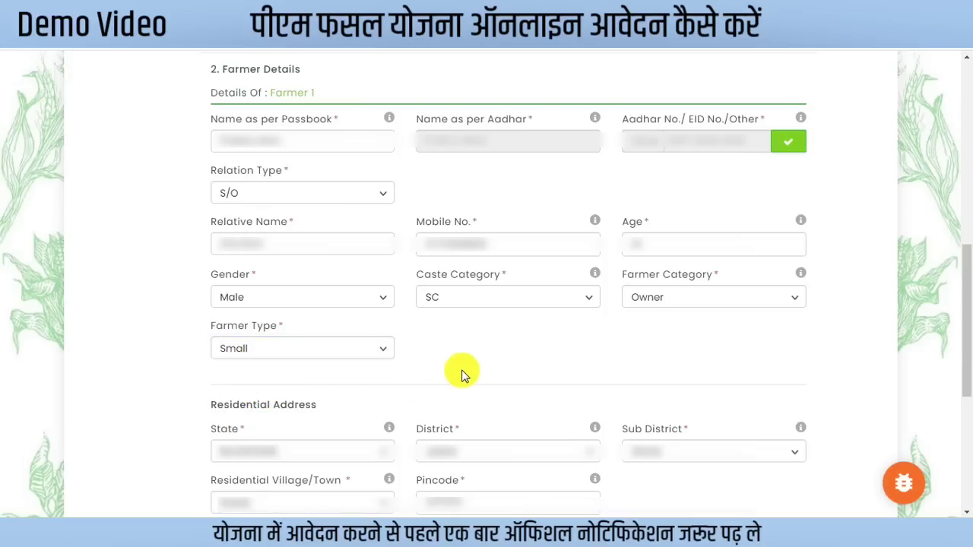
Turn off Declare Nominee Later, set the nominee relationship to W/O, and save the farmer details to continue.
{"action": "scroll", "coordinate": [464, 375], "scroll_direction": "down", "scroll_amount": 5}
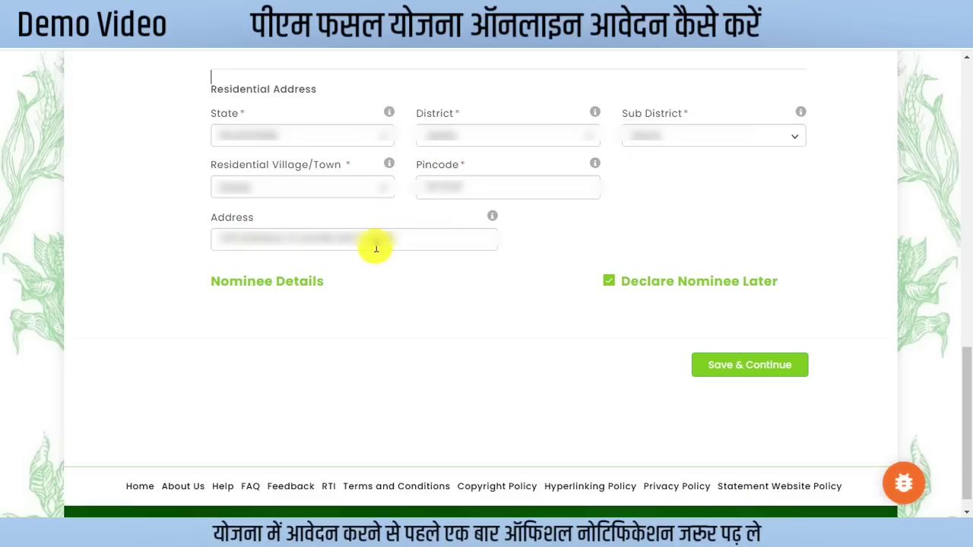
{"action": "left_click", "coordinate": [609, 281]}
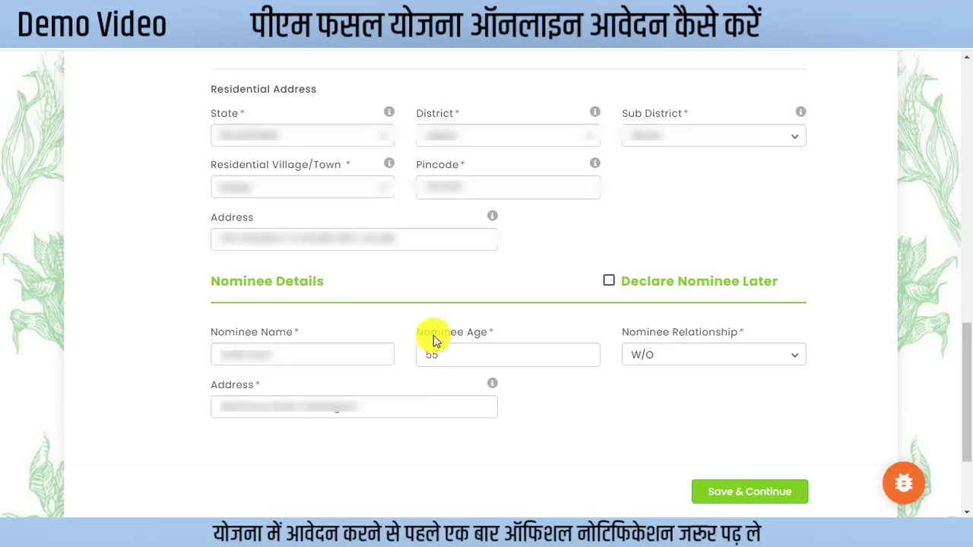
{"action": "left_click", "coordinate": [685, 354]}
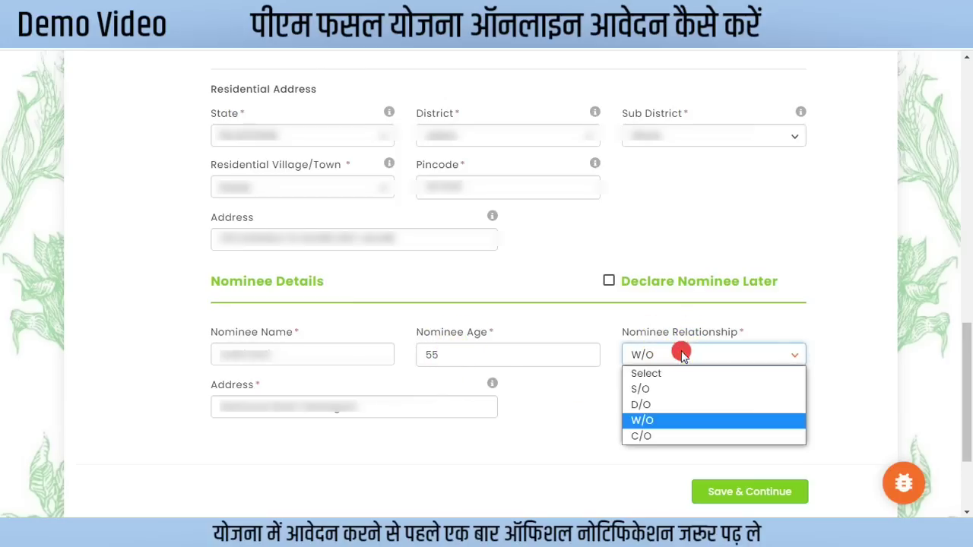
{"action": "left_click", "coordinate": [647, 418]}
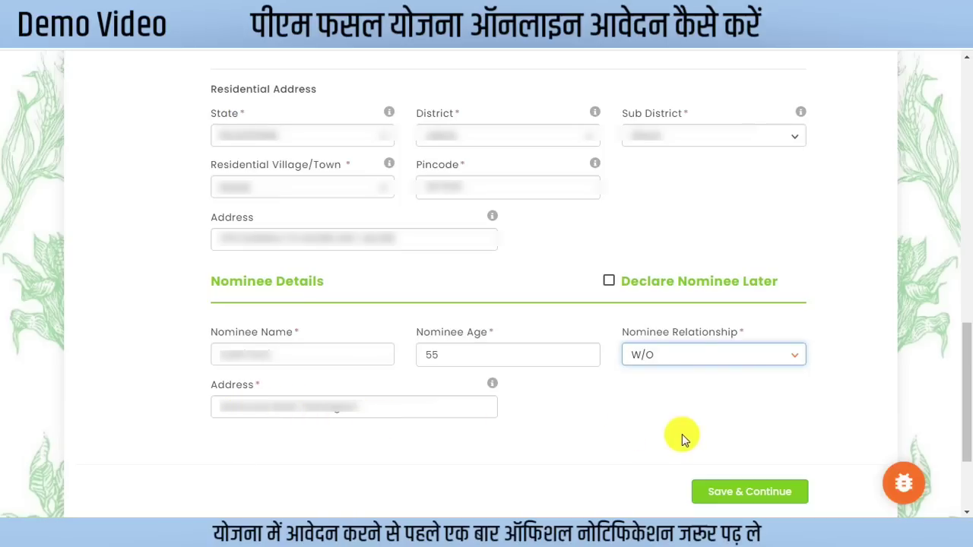
{"action": "left_click", "coordinate": [729, 493]}
Set the crop location's district to Jalore and its tehsil to Bhadrajun in the Crop Details section.
{"action": "left_click_drag", "start_coordinate": [226, 207], "coordinate": [293, 207]}
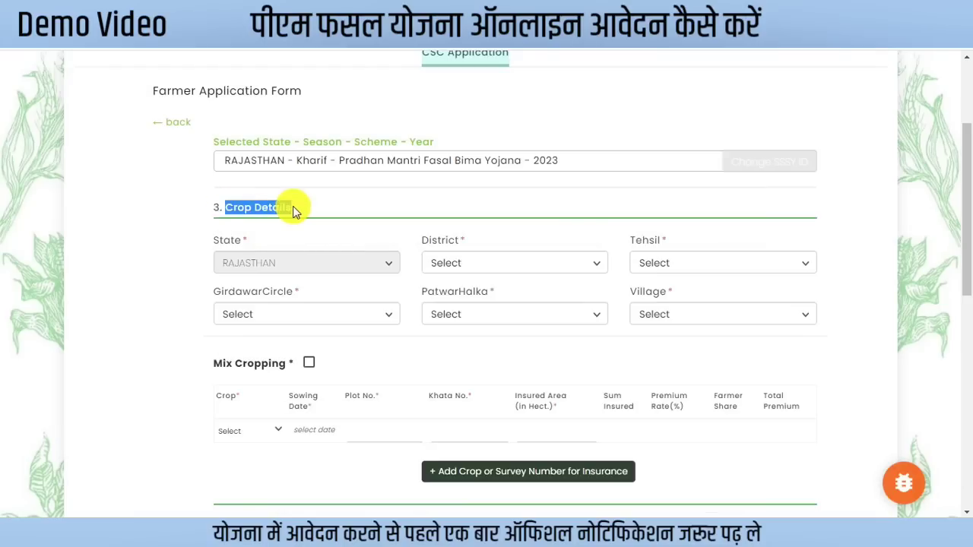
{"action": "left_click", "coordinate": [325, 211]}
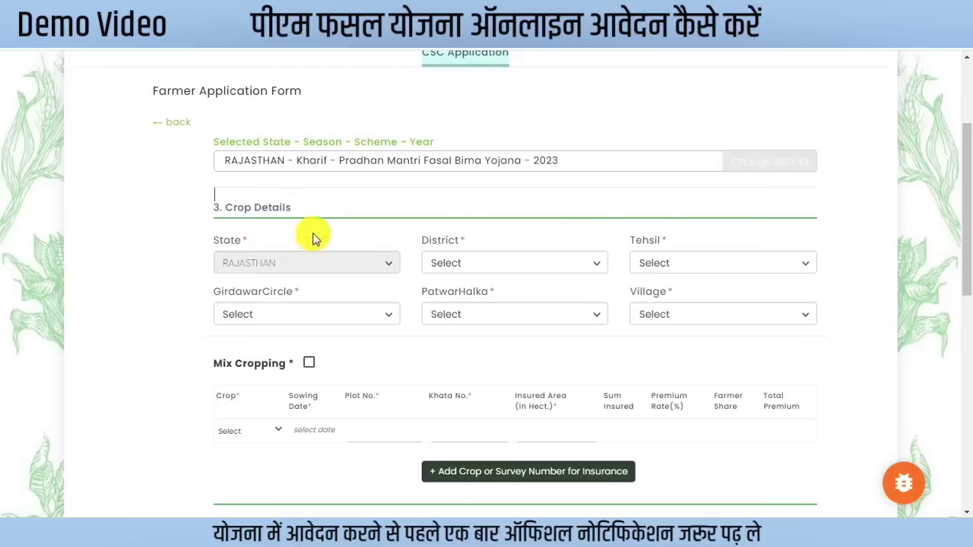
{"action": "left_click", "coordinate": [492, 266]}
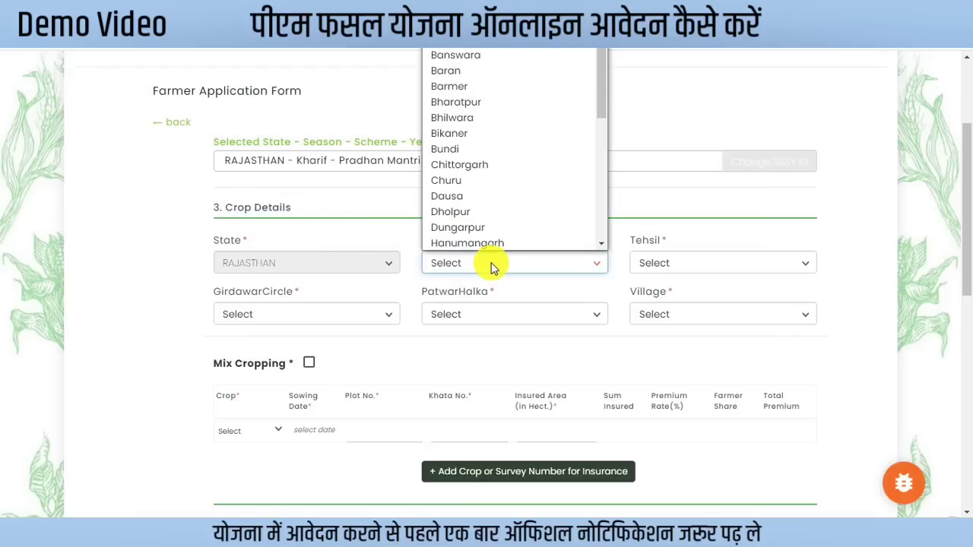
{"action": "type", "text": "jal"}
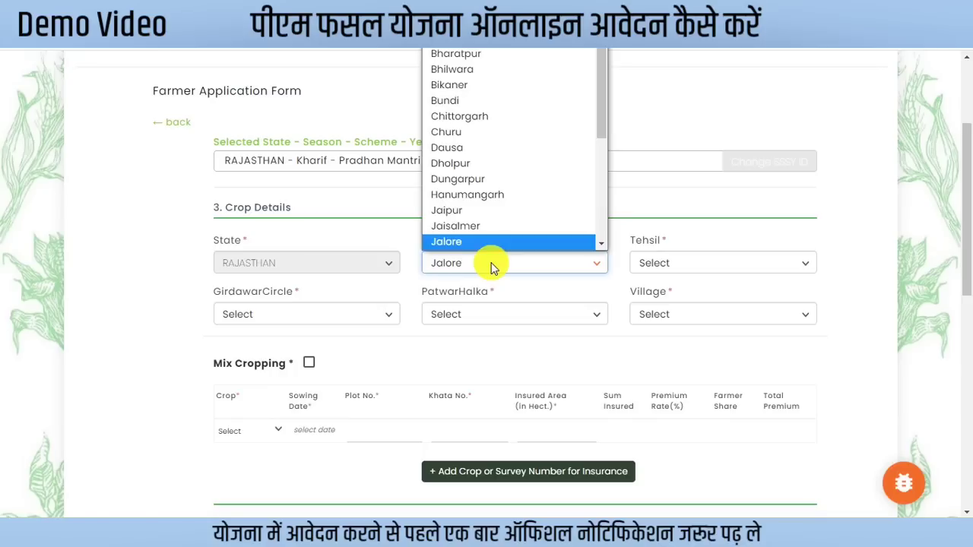
{"action": "key", "text": "Return"}
{"action": "left_click", "coordinate": [691, 263]}
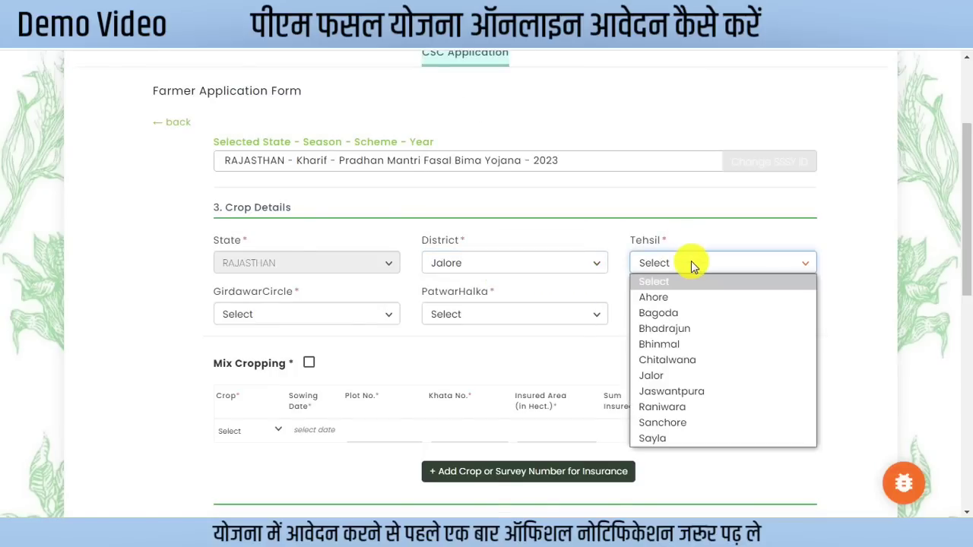
{"action": "left_click", "coordinate": [682, 335]}
Choose the Girdawar circle, Patwar Halka and village where the farmer's land lies.
{"action": "left_click", "coordinate": [337, 309]}
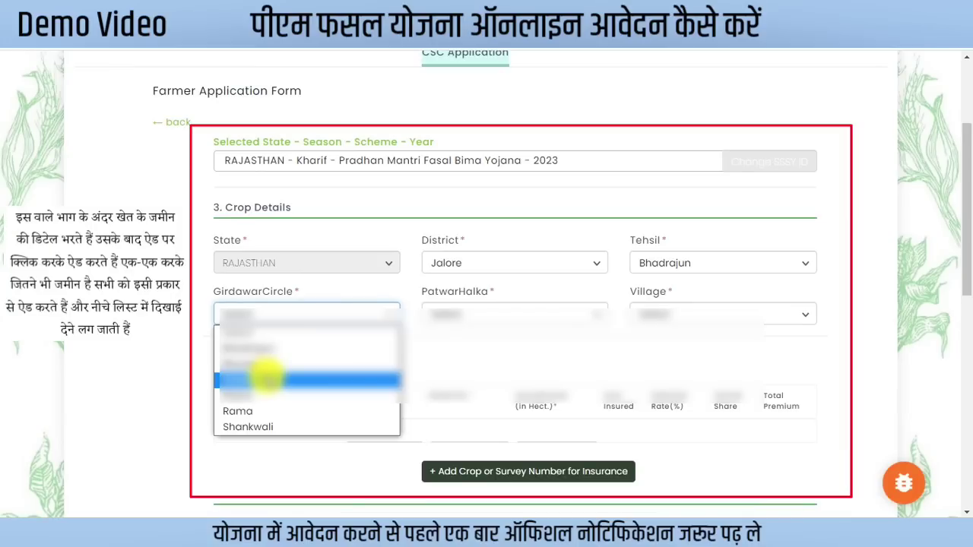
{"action": "left_click", "coordinate": [266, 378]}
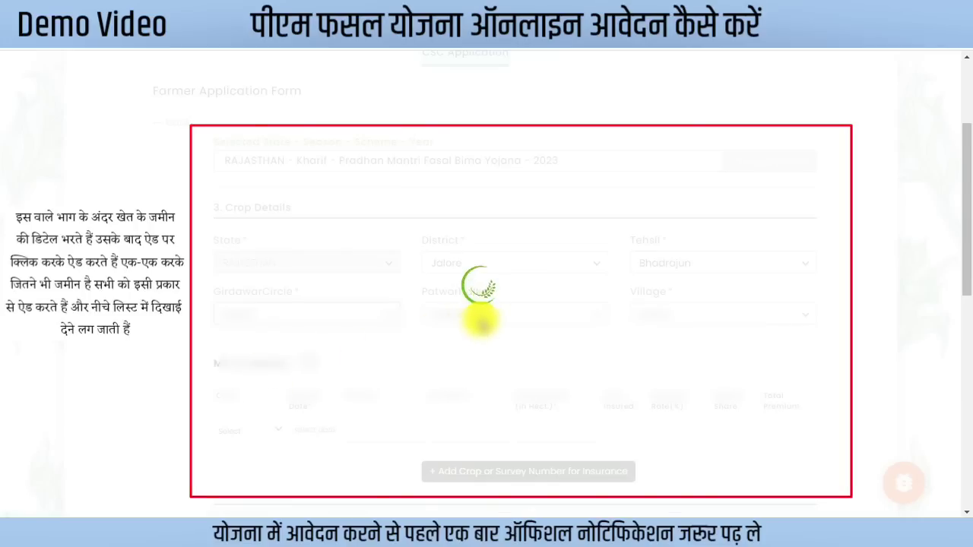
{"action": "left_click", "coordinate": [481, 320]}
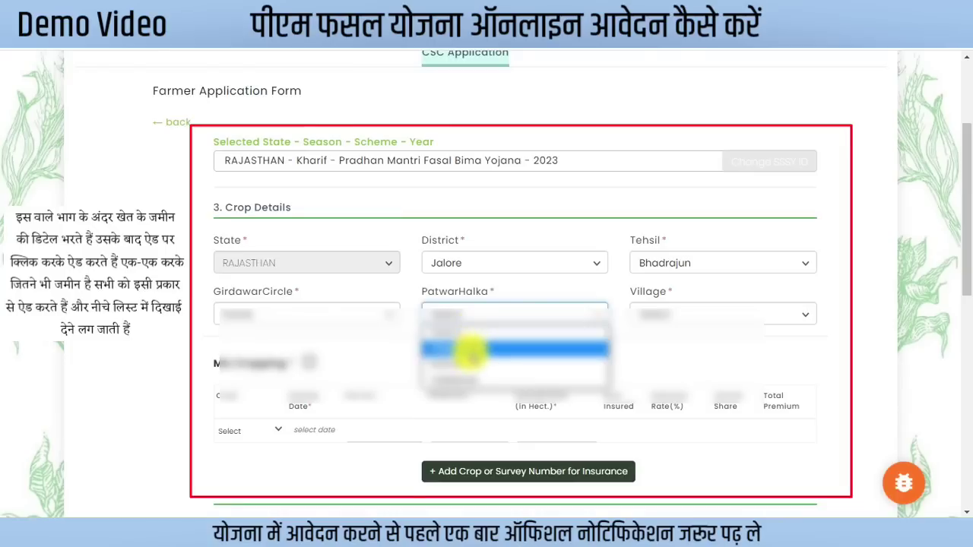
{"action": "left_click", "coordinate": [471, 350]}
{"action": "left_click", "coordinate": [661, 314]}
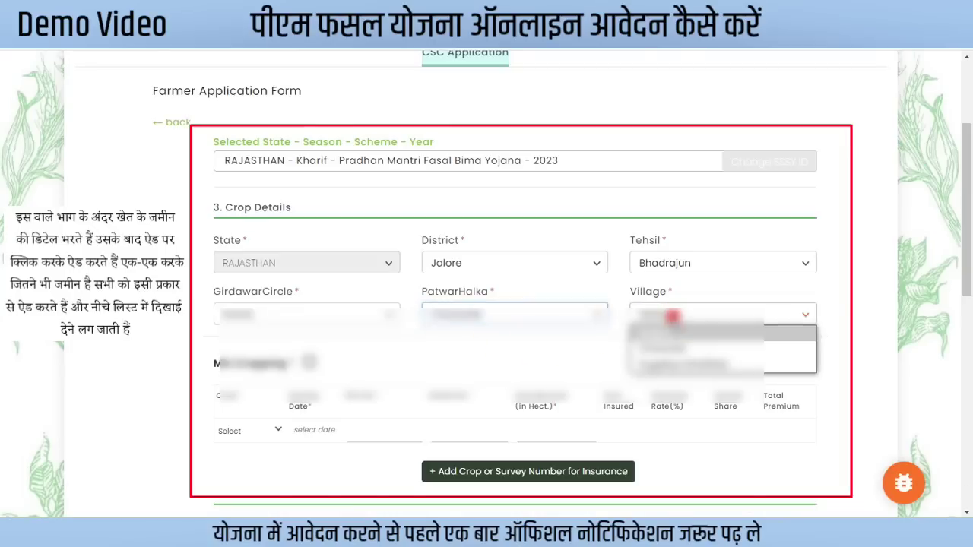
{"action": "left_click", "coordinate": [678, 340]}
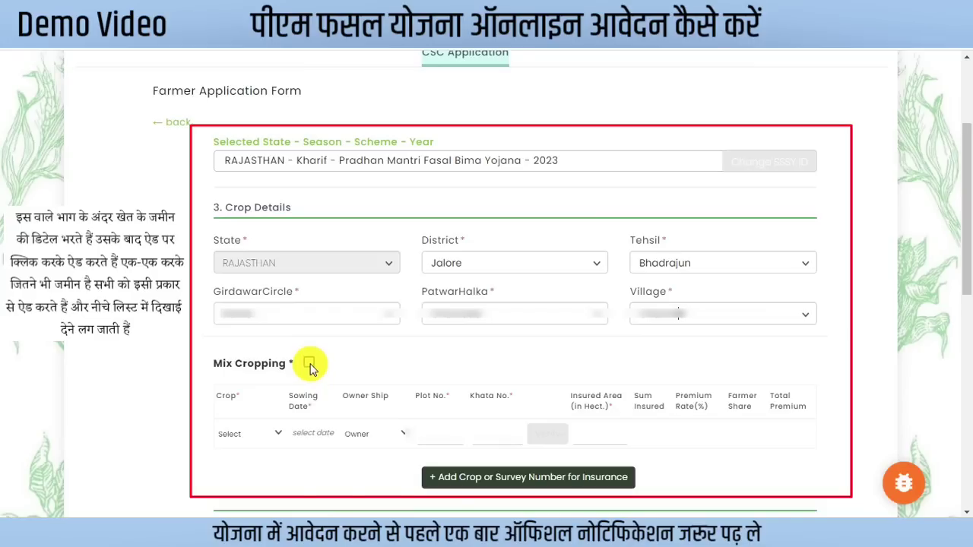
Set the crop to Green Gram (Moong) and its sowing date to 01-07-2023 in the crop entry row.
{"action": "left_click", "coordinate": [272, 437]}
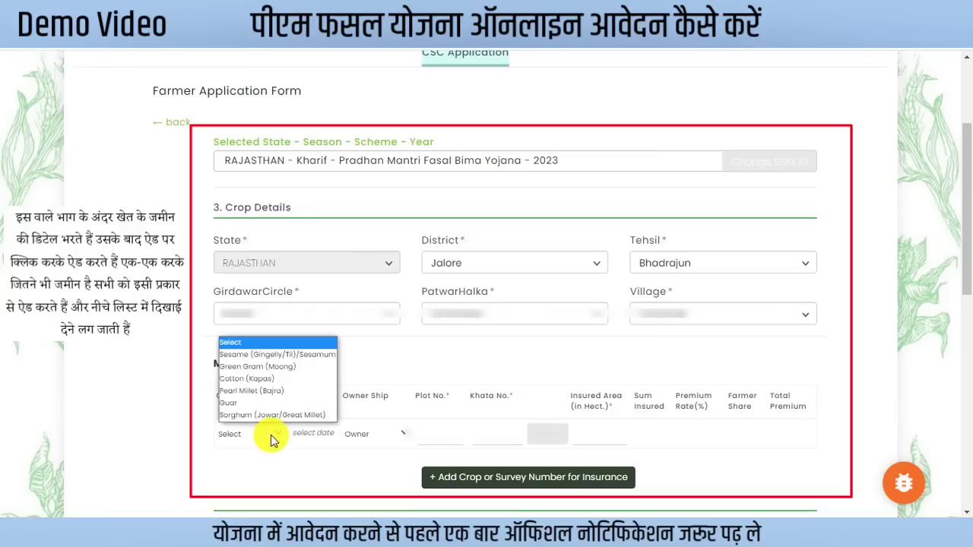
{"action": "left_click", "coordinate": [266, 367]}
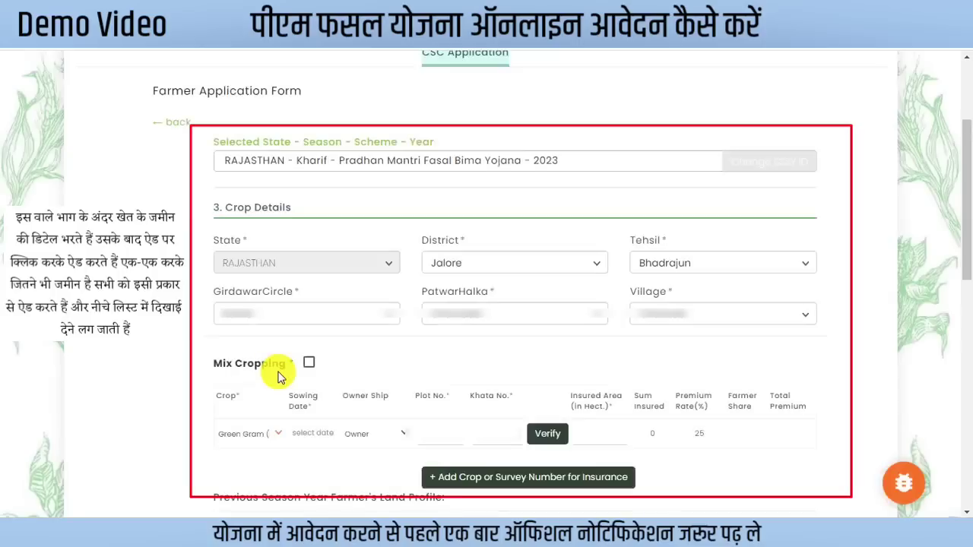
{"action": "left_click", "coordinate": [314, 433]}
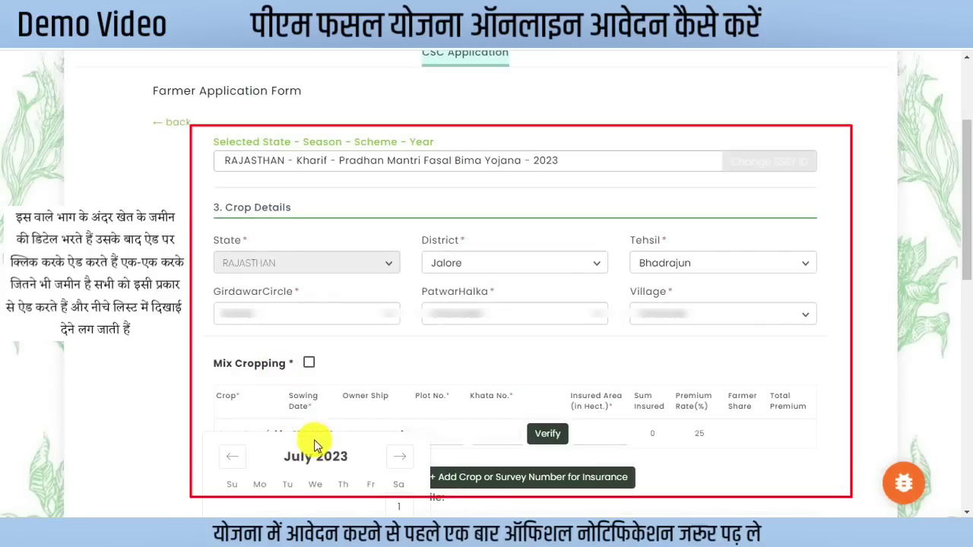
{"action": "left_click", "coordinate": [394, 514]}
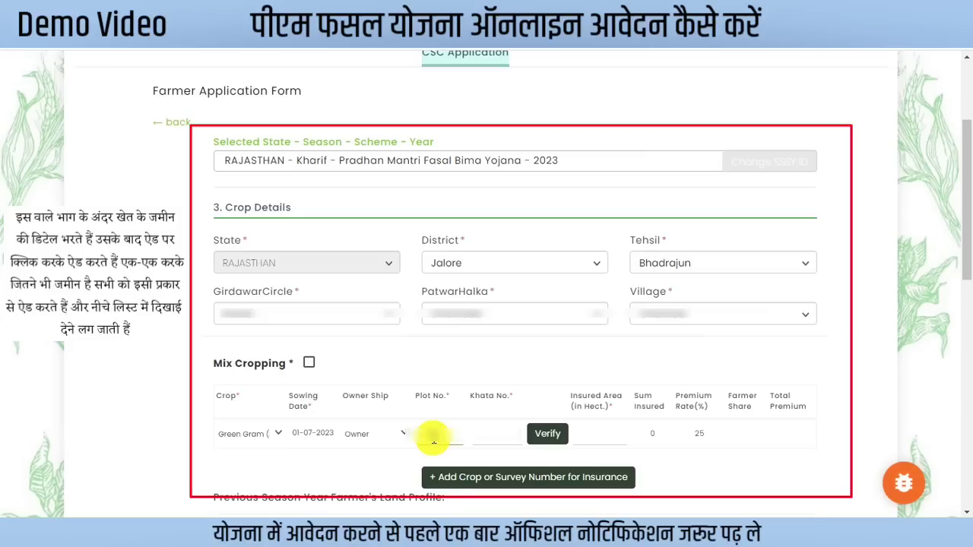
Enter the plot number and khata number of the farmer's land in the crop entry row.
{"action": "left_click", "coordinate": [484, 432]}
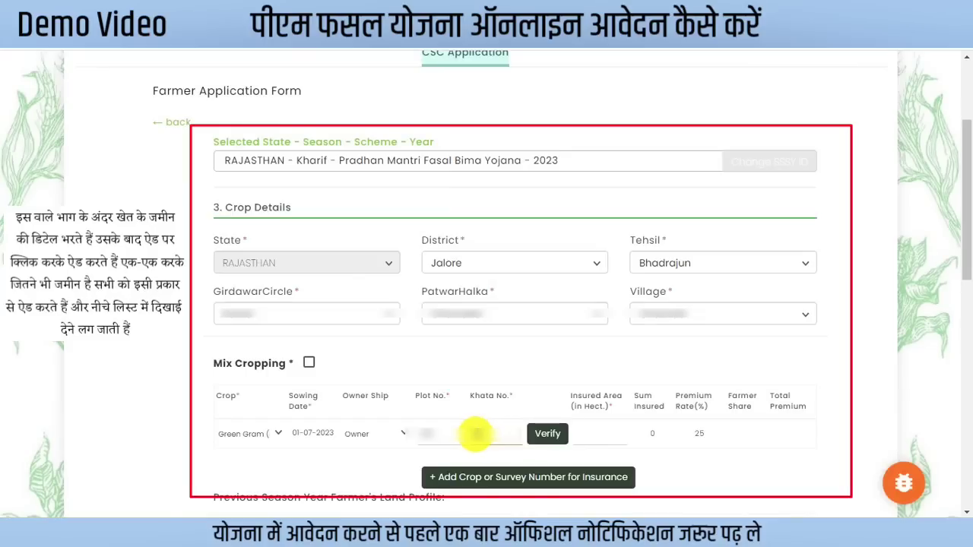
{"action": "left_click", "coordinate": [443, 434]}
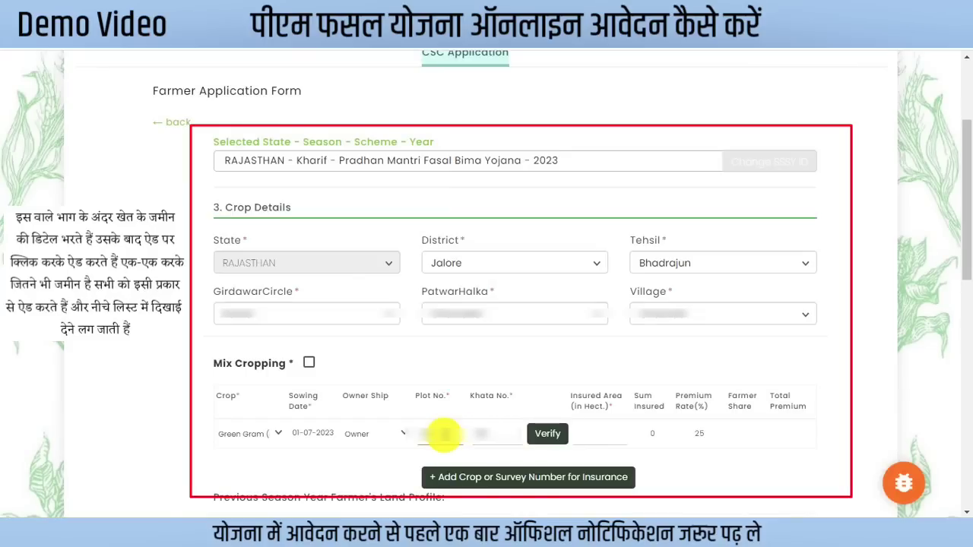
{"action": "left_click", "coordinate": [506, 429]}
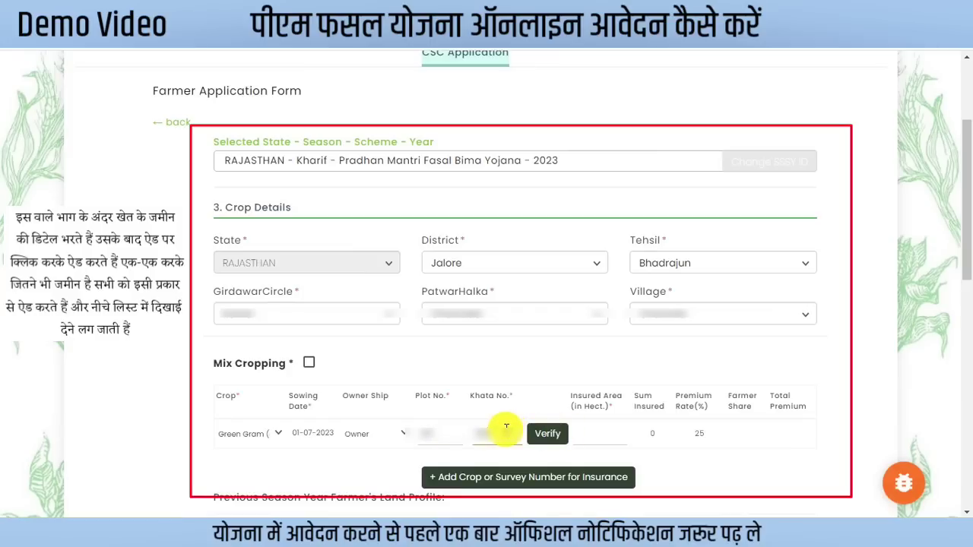
{"action": "type", "text": "1"}
Verify the plot against the land record, select the first matching farmer entry and submit it.
{"action": "left_click", "coordinate": [547, 434]}
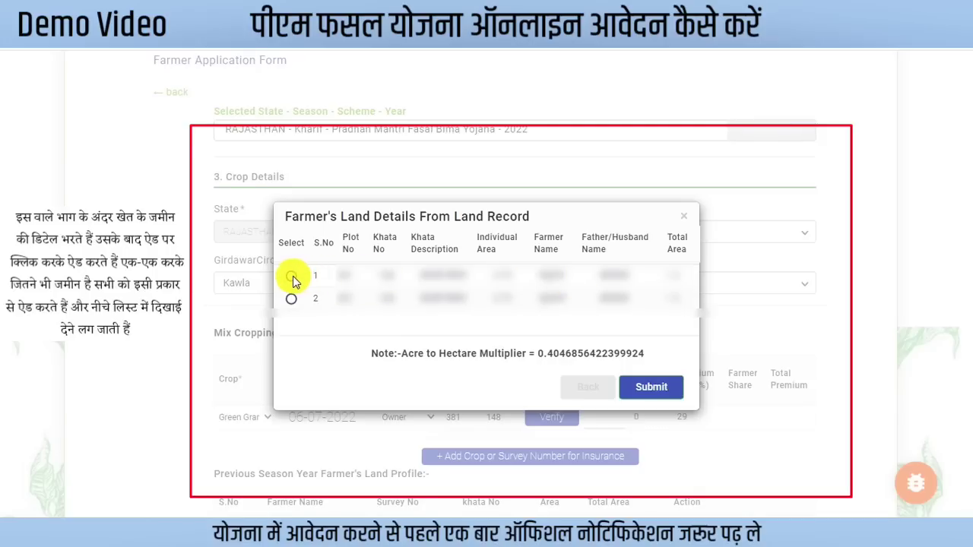
{"action": "left_click", "coordinate": [292, 276]}
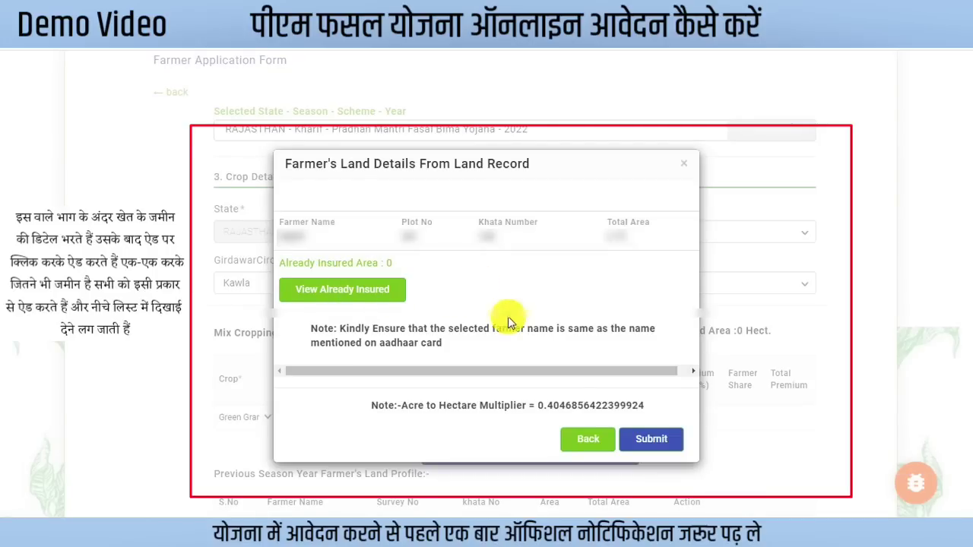
{"action": "left_click", "coordinate": [653, 440]}
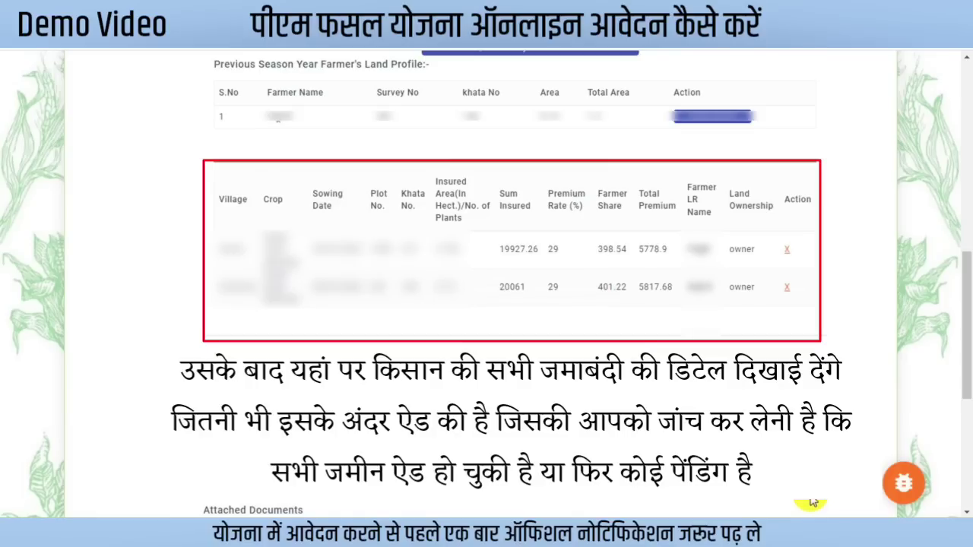
Choose the passbook image from the Pictures library as the Passbook file in Application Documents.
{"action": "scroll", "coordinate": [812, 502], "scroll_direction": "down", "scroll_amount": 3}
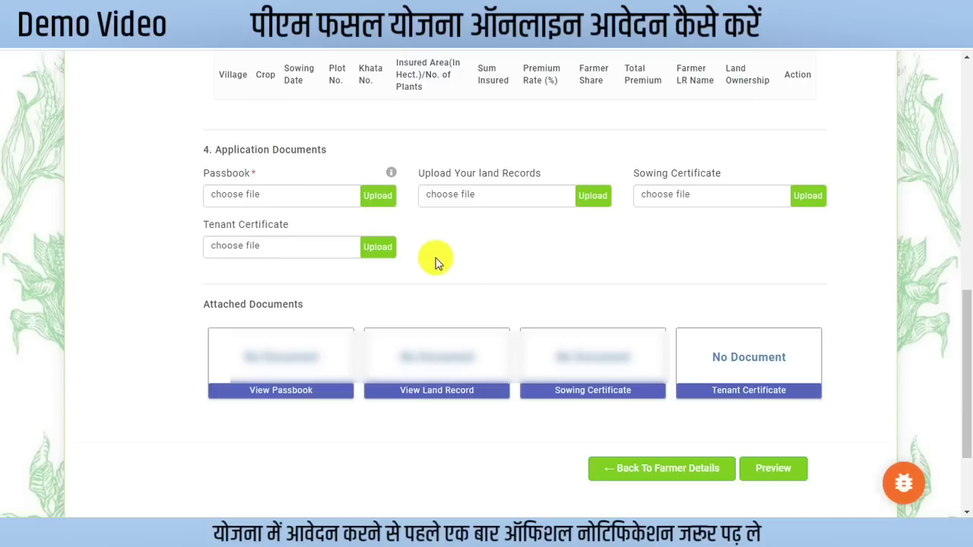
{"action": "left_click", "coordinate": [377, 199]}
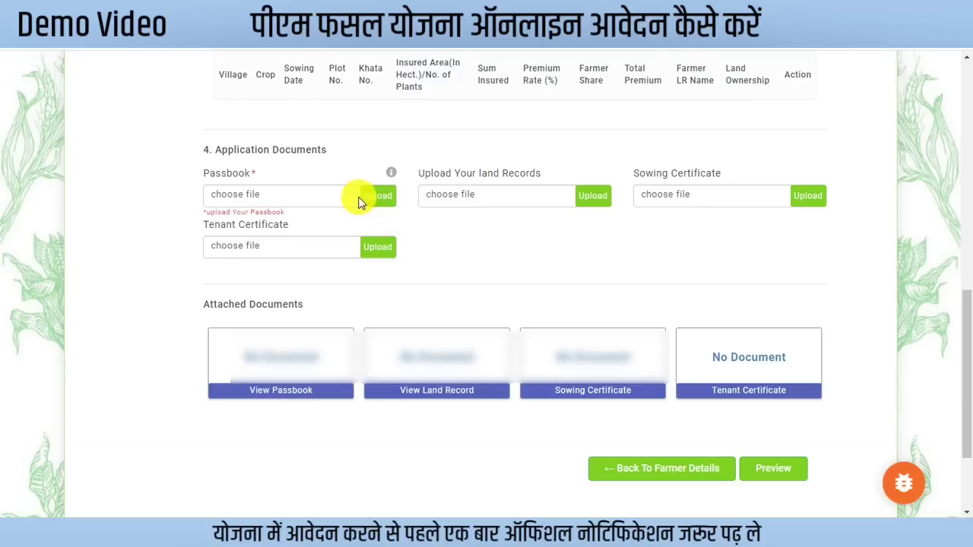
{"action": "left_click", "coordinate": [248, 194]}
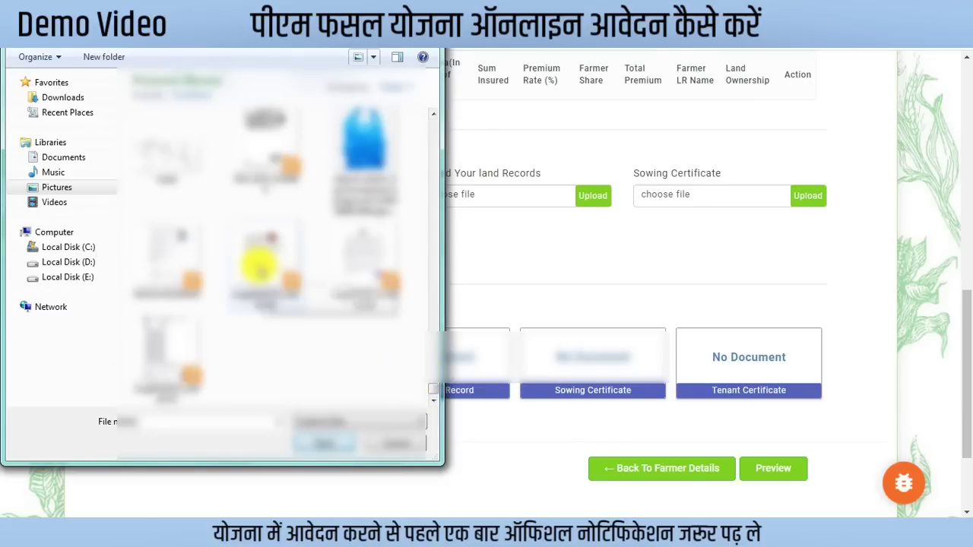
{"action": "left_click", "coordinate": [260, 262]}
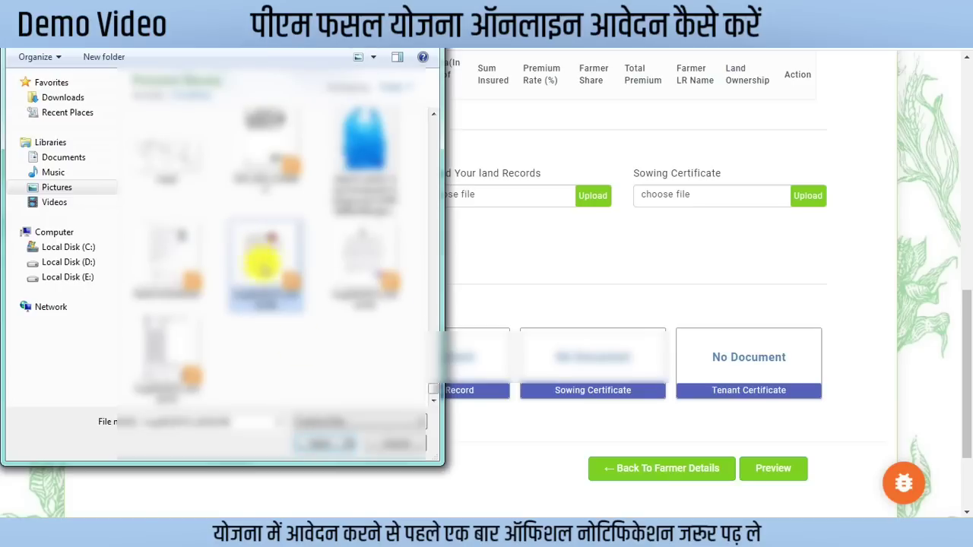
{"action": "left_click", "coordinate": [324, 444]}
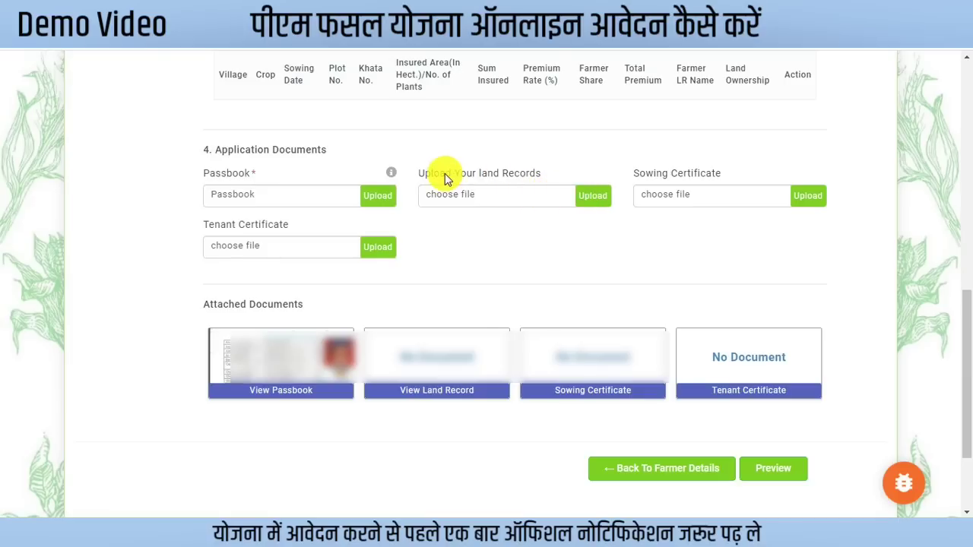
Choose the land record image from the Pictures library as the file for the land records.
{"action": "left_click", "coordinate": [595, 197]}
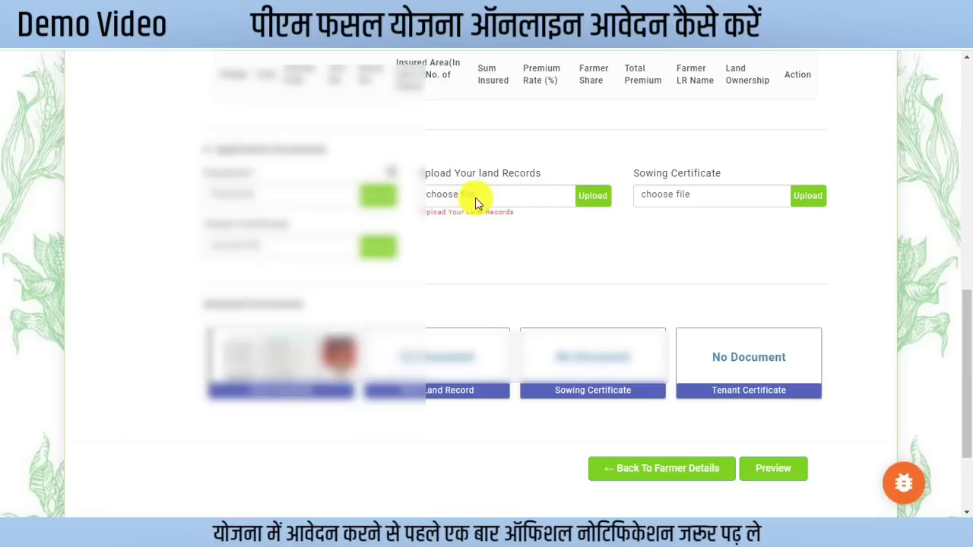
{"action": "left_click", "coordinate": [451, 200]}
{"action": "left_click_drag", "start_coordinate": [438, 133], "coordinate": [435, 396]}
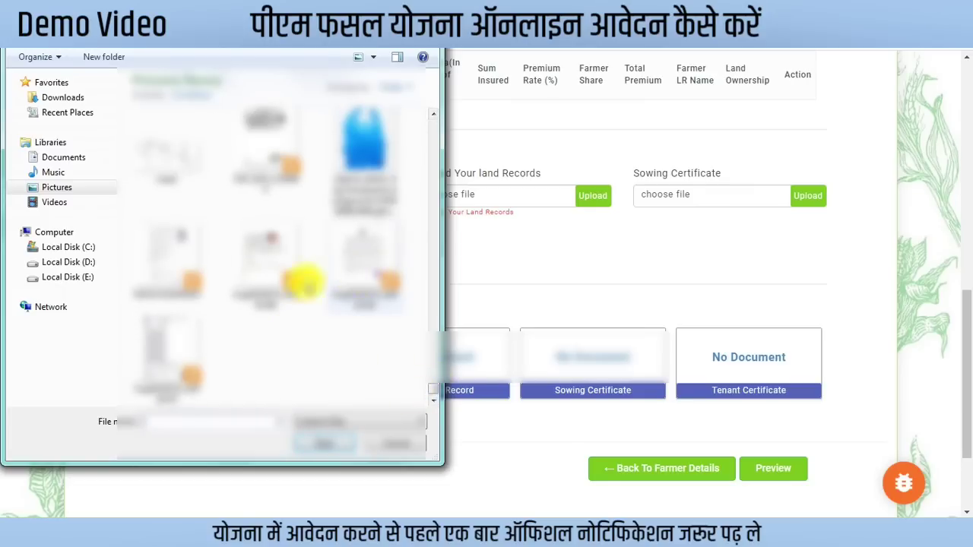
{"action": "left_click", "coordinate": [181, 346]}
{"action": "left_click", "coordinate": [319, 445]}
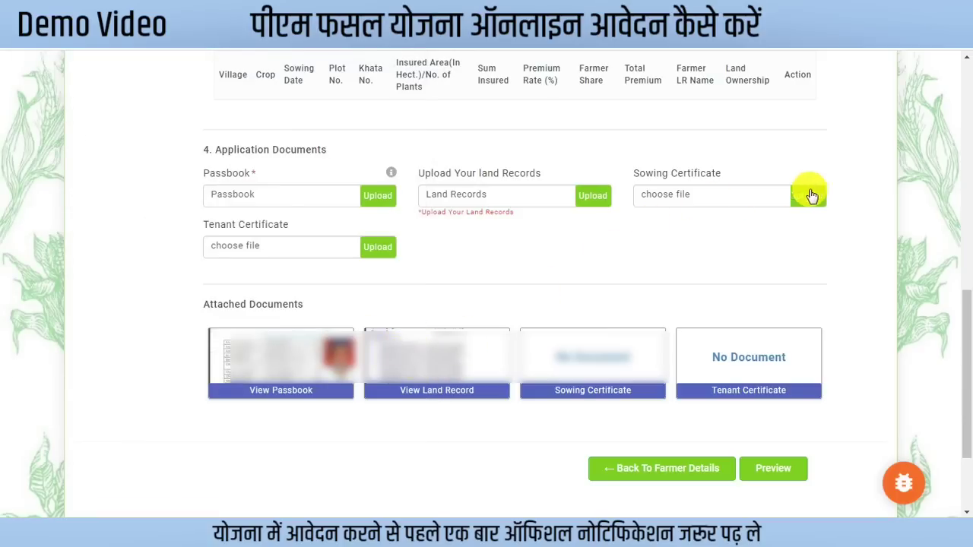
Choose the sowing certificate image from the Pictures library as the Sowing Certificate file.
{"action": "left_click", "coordinate": [662, 199]}
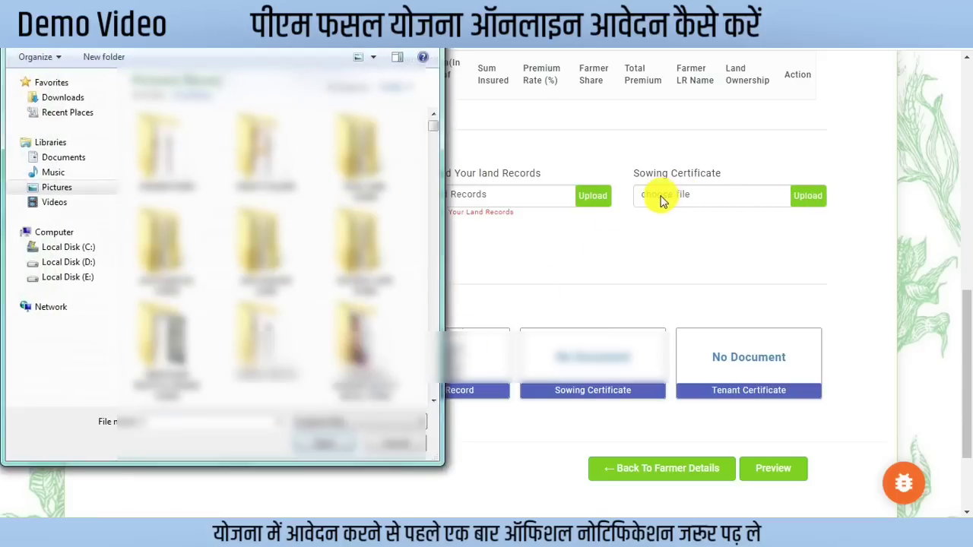
{"action": "left_click_drag", "start_coordinate": [432, 140], "coordinate": [430, 403]}
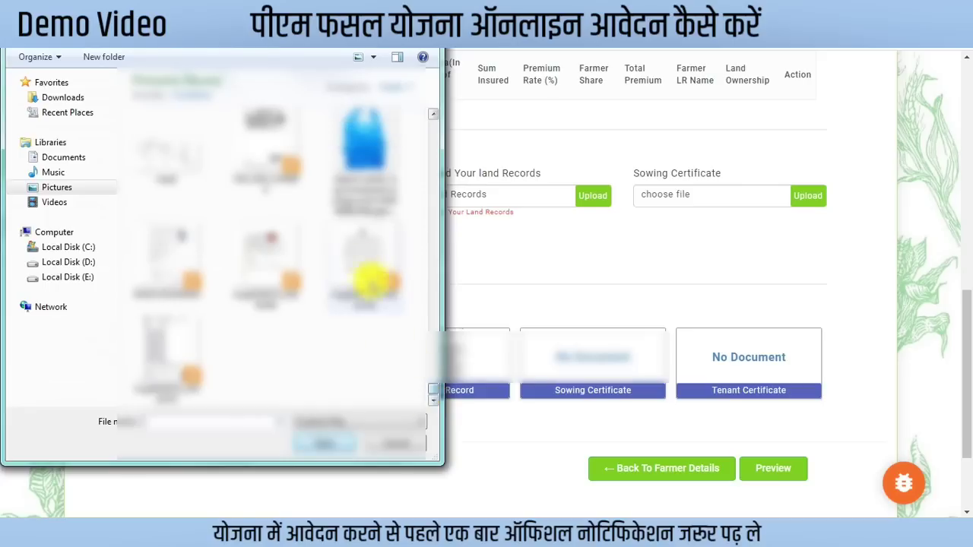
{"action": "left_click", "coordinate": [371, 291]}
{"action": "left_click", "coordinate": [320, 443]}
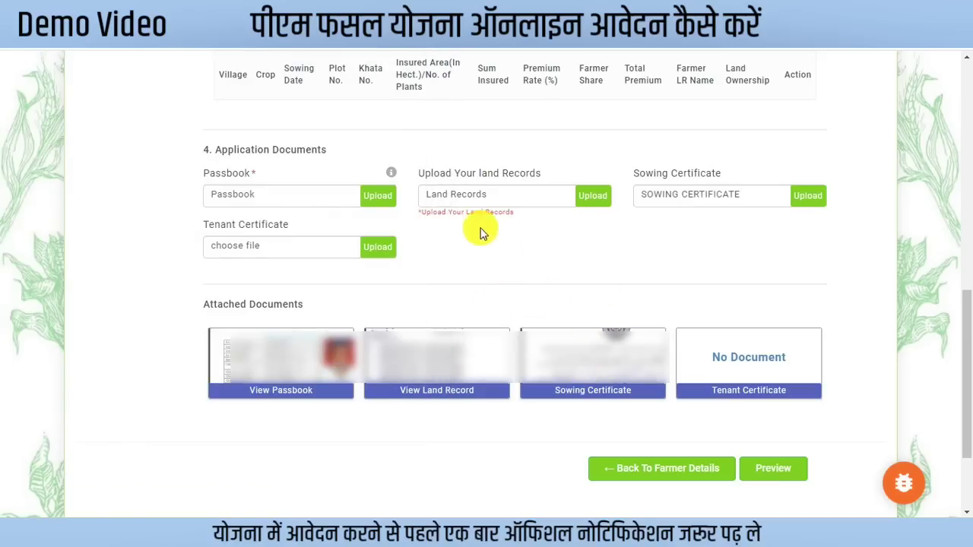
Upload the selected passbook, land records and sowing certificate files to the application.
{"action": "scroll", "coordinate": [565, 232], "scroll_direction": "up", "scroll_amount": 2}
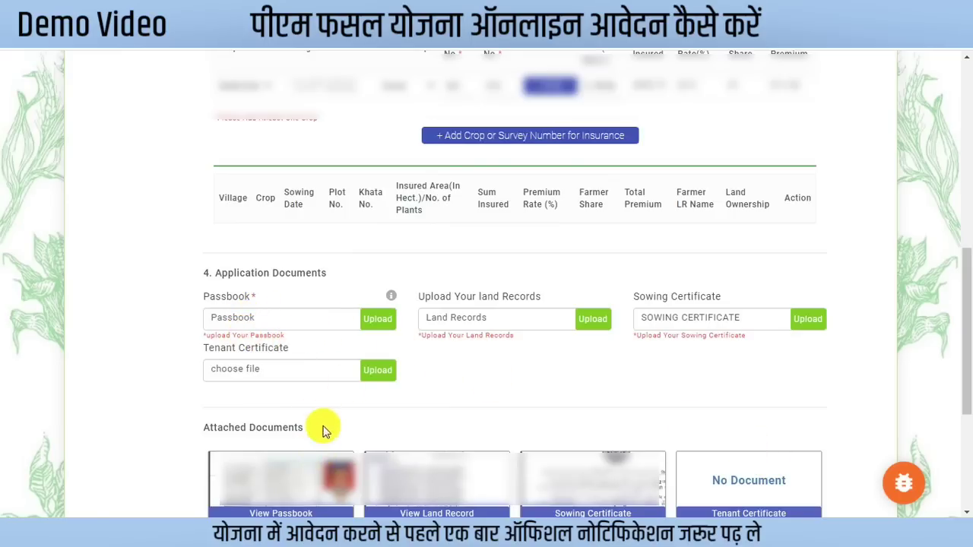
{"action": "left_click", "coordinate": [380, 320]}
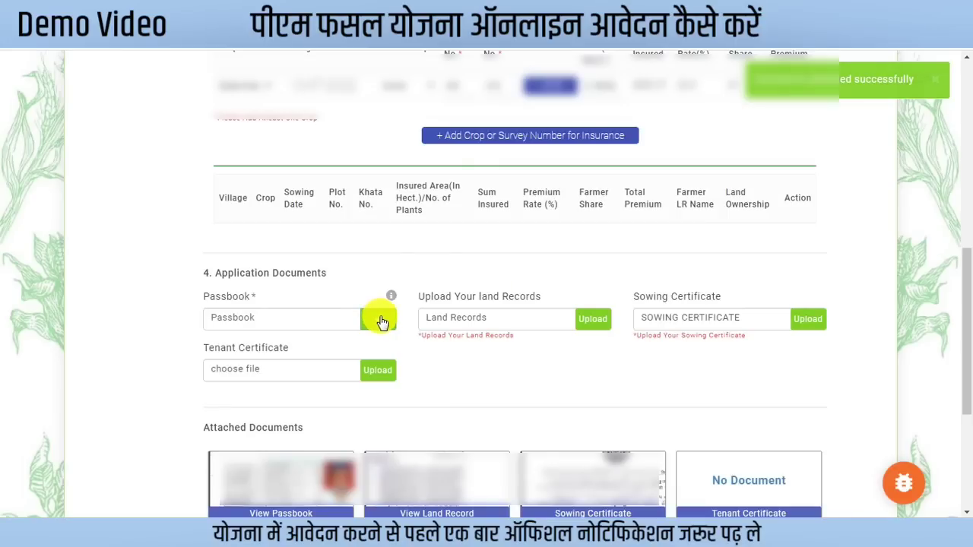
{"action": "left_click", "coordinate": [590, 320]}
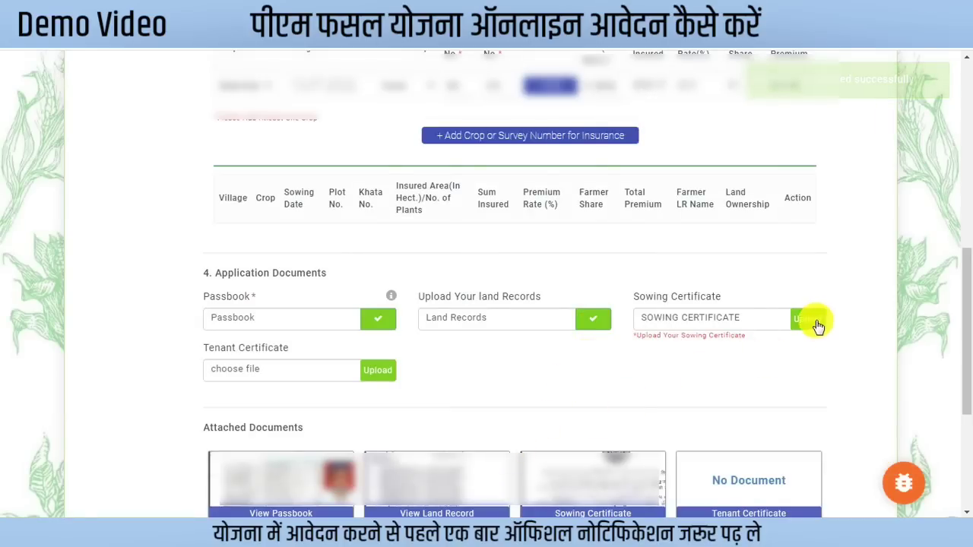
{"action": "left_click", "coordinate": [818, 325]}
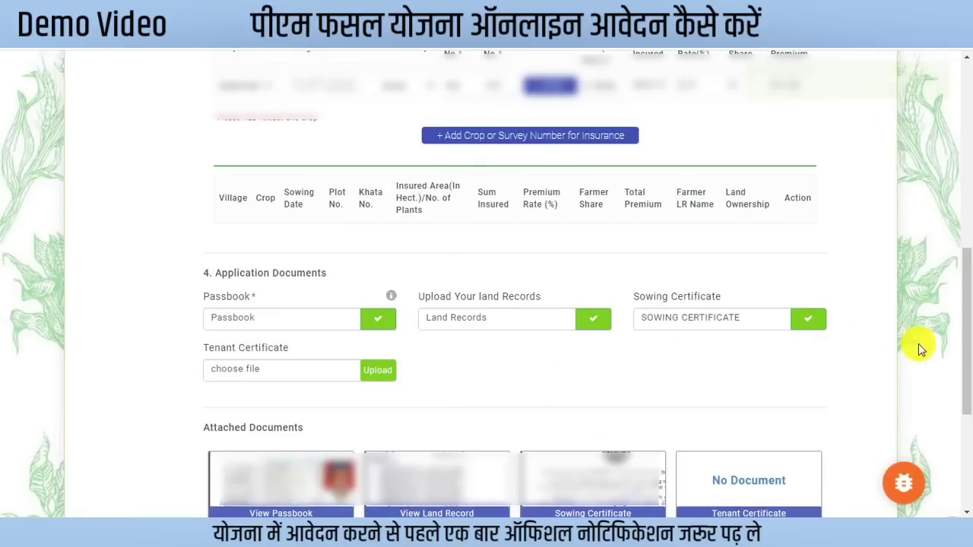
Preview the completed application, review its bank, farmer and crop details, and submit it.
{"action": "scroll", "coordinate": [970, 334], "scroll_direction": "down", "scroll_amount": 5}
{"action": "left_click", "coordinate": [776, 334]}
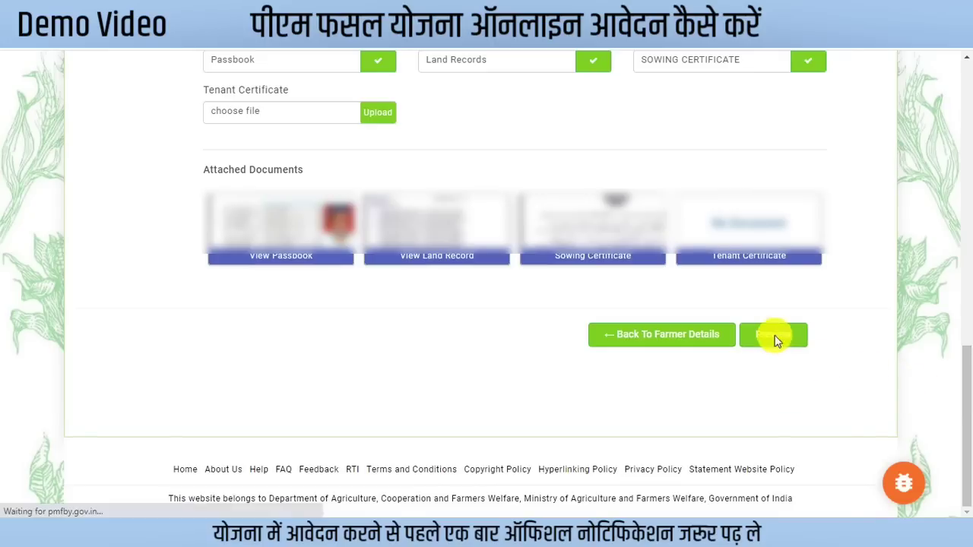
{"action": "left_click_drag", "start_coordinate": [962, 304], "coordinate": [897, 191]}
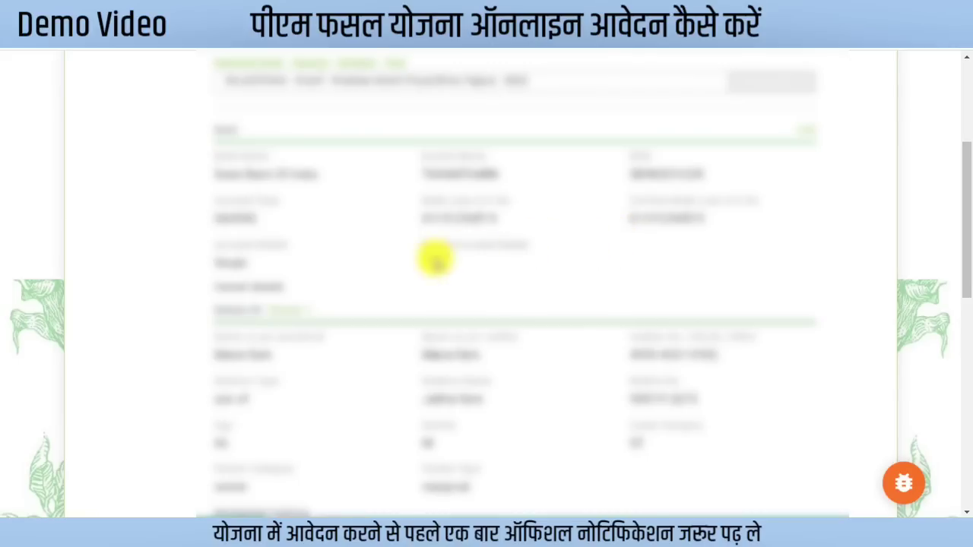
{"action": "left_click_drag", "start_coordinate": [963, 256], "coordinate": [962, 323]}
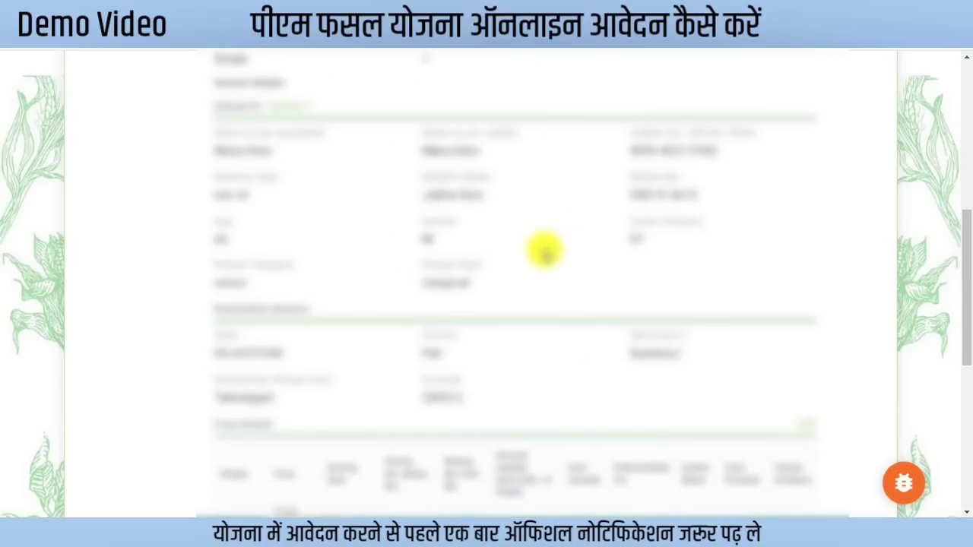
{"action": "scroll", "coordinate": [612, 259], "scroll_direction": "down", "scroll_amount": 10}
{"action": "left_click", "coordinate": [786, 355]}
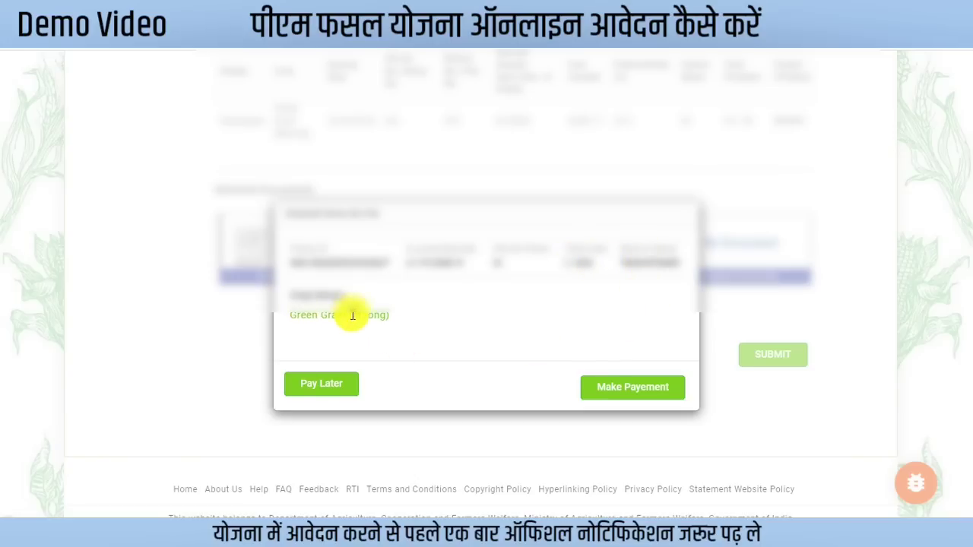
Make the premium payment from the CSC wallet, validating with the account password and entering the wallet PIN.
{"action": "left_click", "coordinate": [619, 390]}
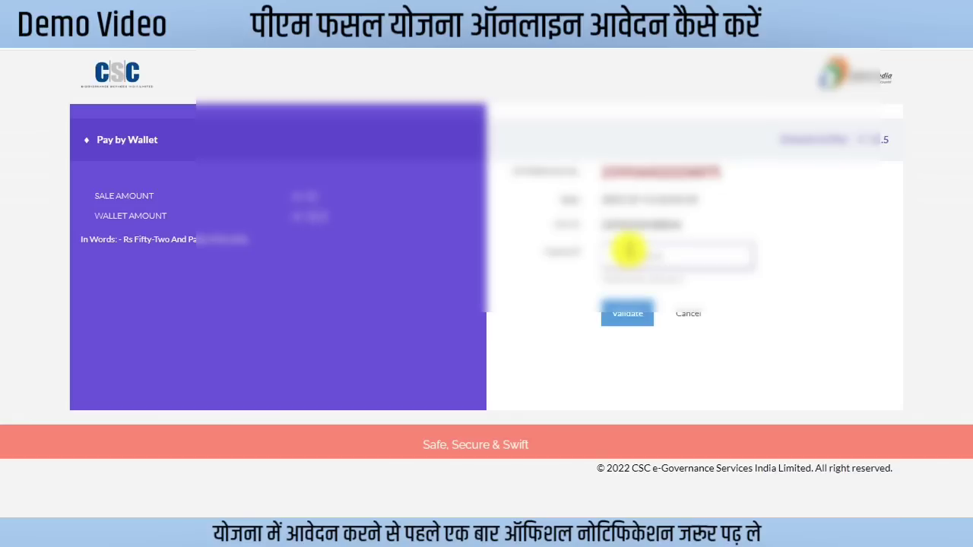
{"action": "left_click", "coordinate": [623, 316]}
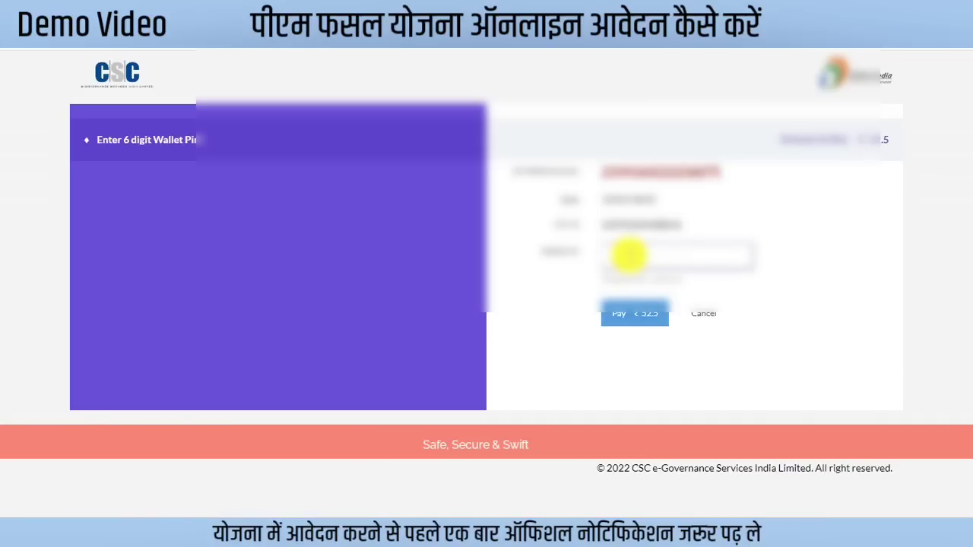
{"action": "left_click", "coordinate": [637, 315]}
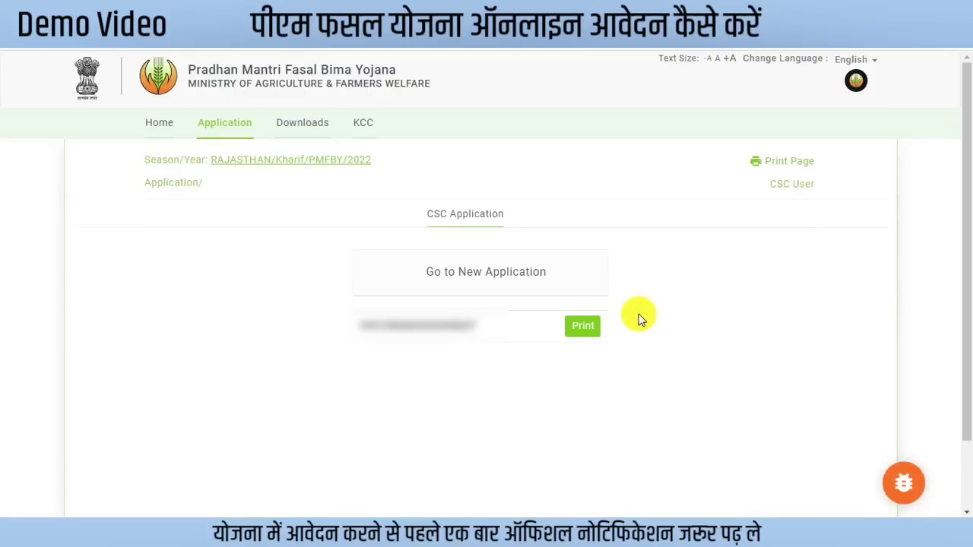
Open the submitted application's receipt, print it and look through it to the end.
{"action": "left_click", "coordinate": [581, 327]}
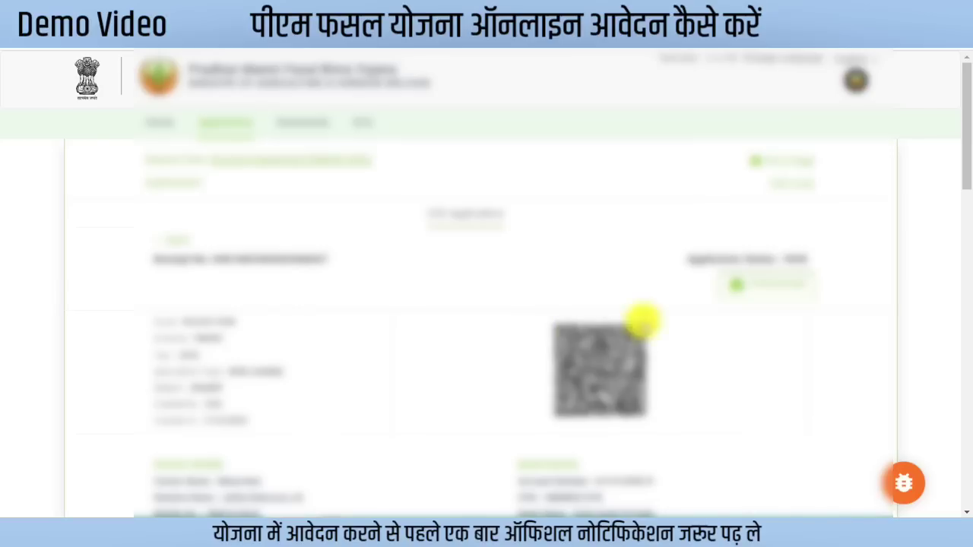
{"action": "left_click", "coordinate": [764, 285]}
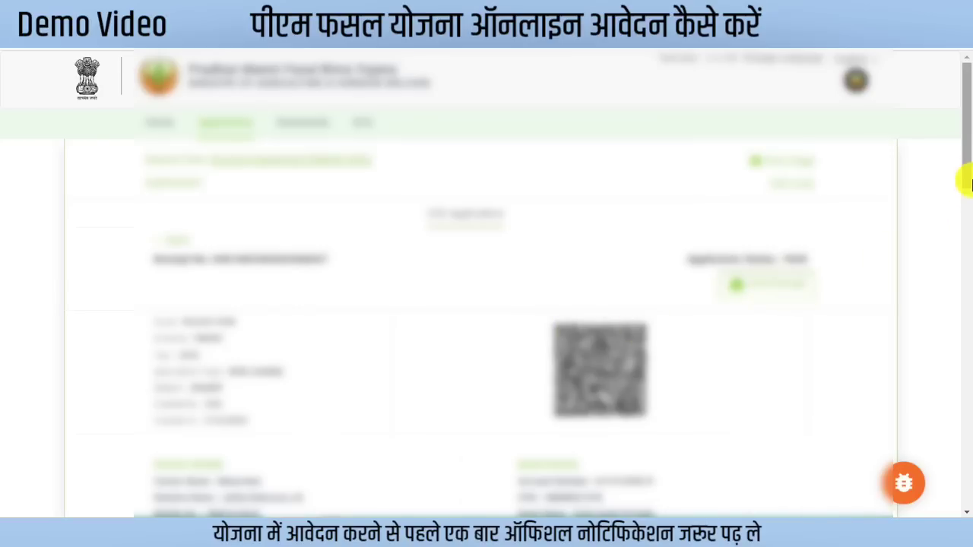
{"action": "left_click_drag", "start_coordinate": [967, 152], "coordinate": [966, 196]}
{"action": "scroll", "coordinate": [967, 340], "scroll_direction": "down", "scroll_amount": 10}
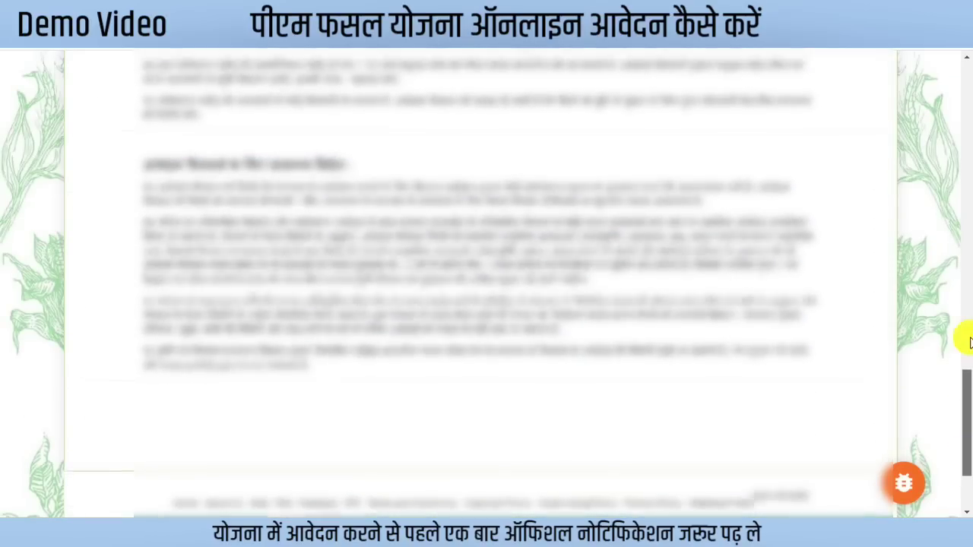
Return to the start of the receipt and highlight its receipt number.
{"action": "left_click_drag", "start_coordinate": [970, 339], "coordinate": [965, 89]}
{"action": "double_click", "coordinate": [222, 259]}
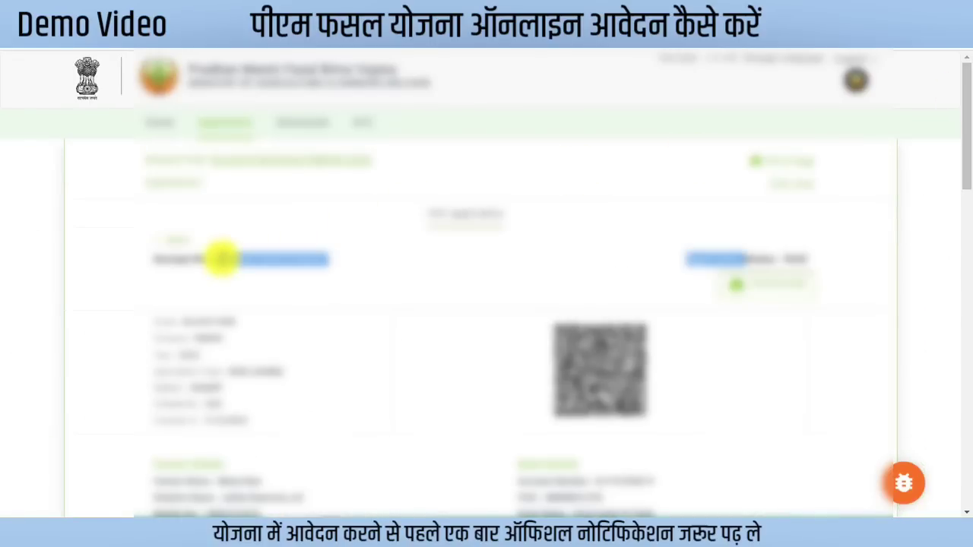
{"action": "left_click", "coordinate": [238, 260]}
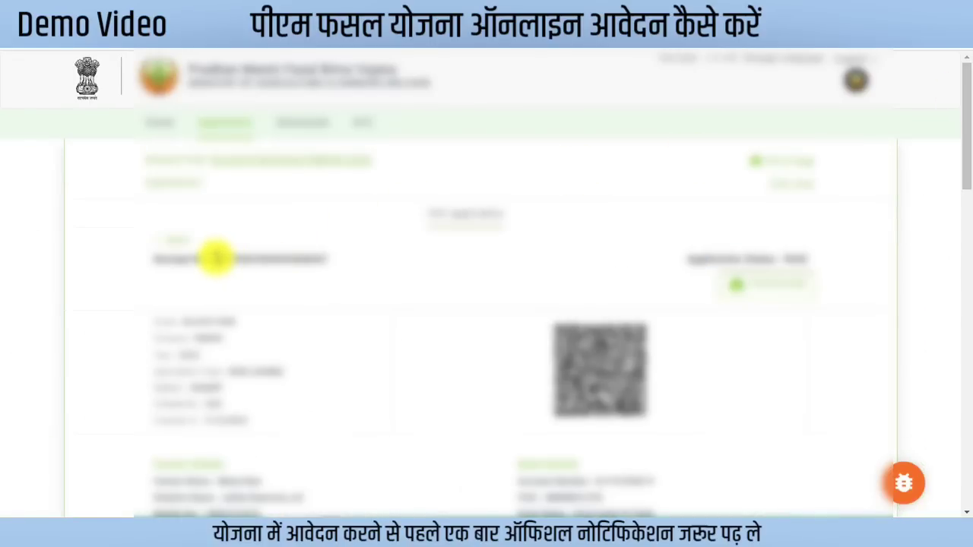
{"action": "left_click_drag", "start_coordinate": [252, 259], "coordinate": [329, 259]}
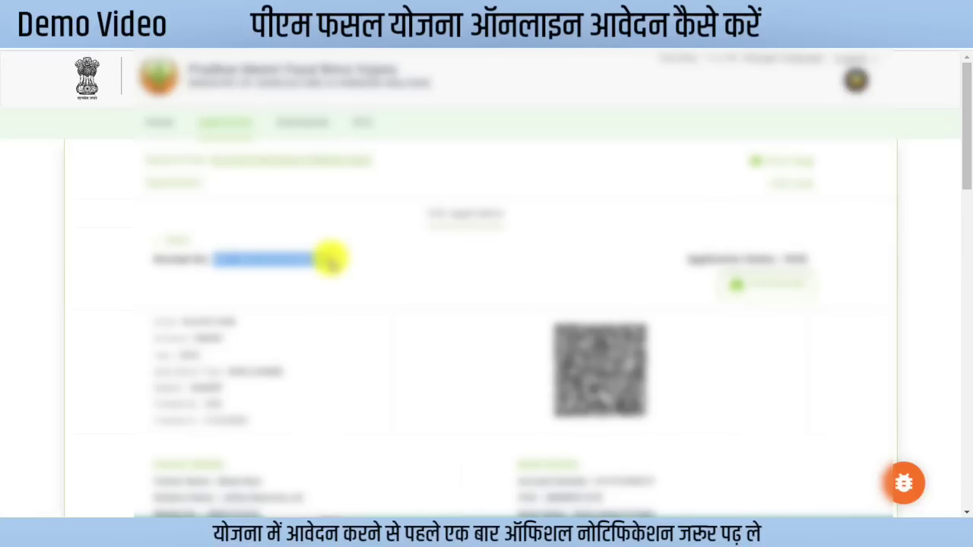
Reopen the paid applications list, select the farmer's application and open its receipt for printing.
{"action": "left_click", "coordinate": [222, 123]}
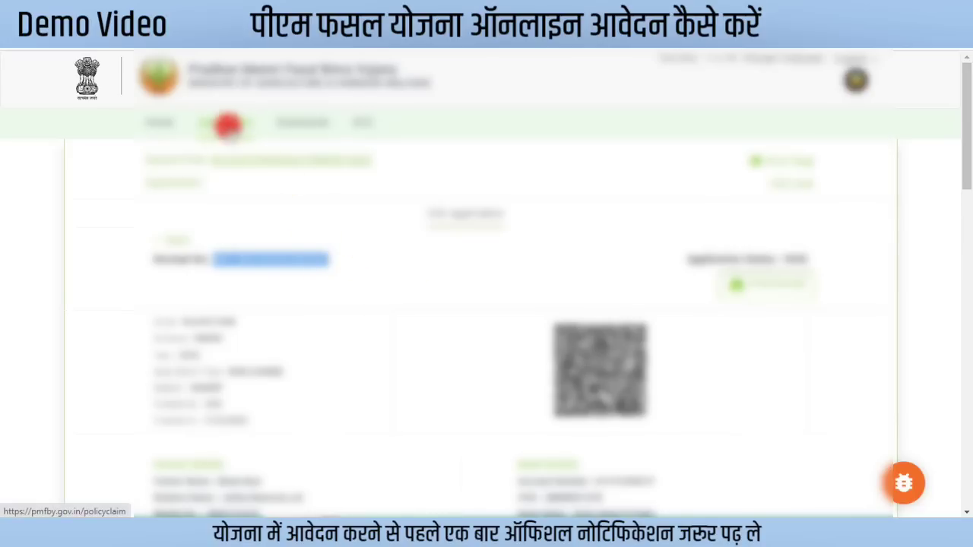
{"action": "left_click", "coordinate": [617, 313]}
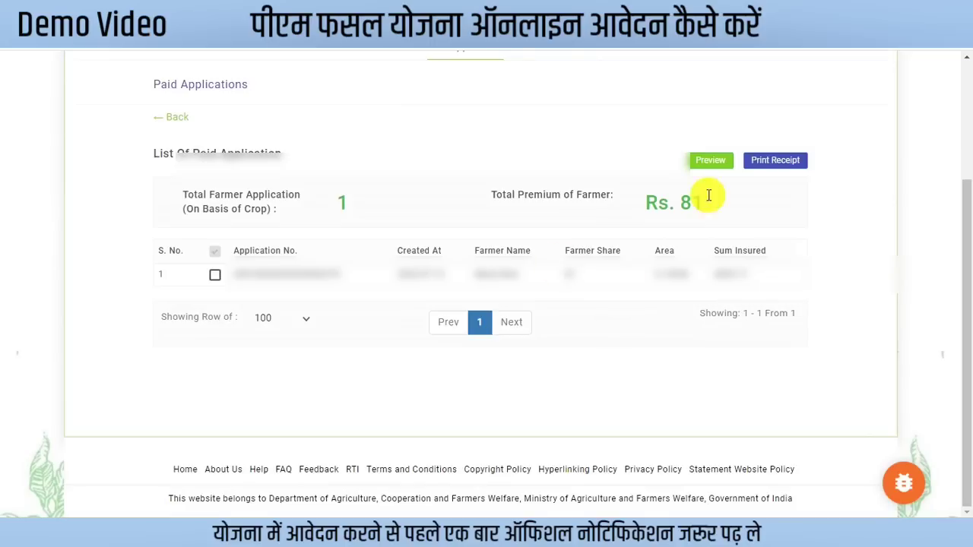
{"action": "left_click", "coordinate": [217, 277]}
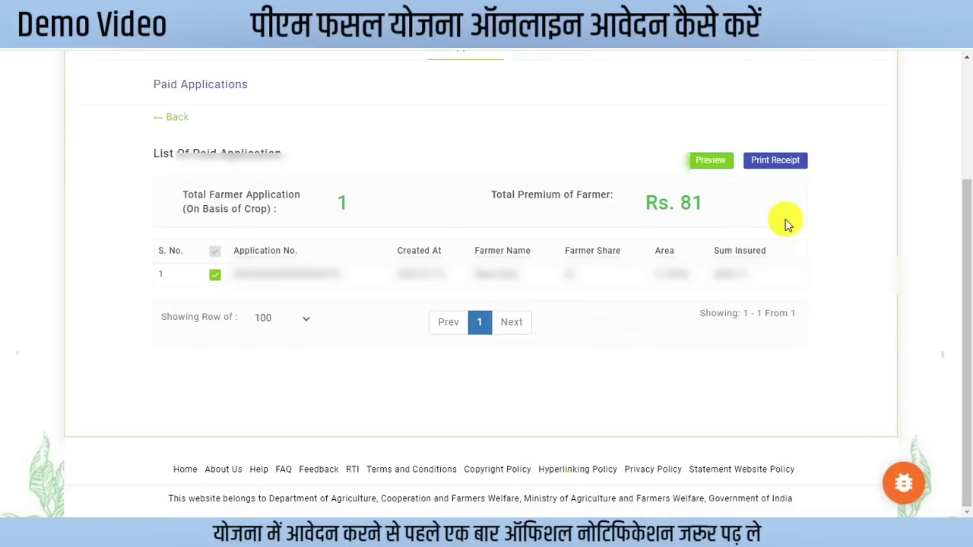
{"action": "left_click", "coordinate": [776, 160]}
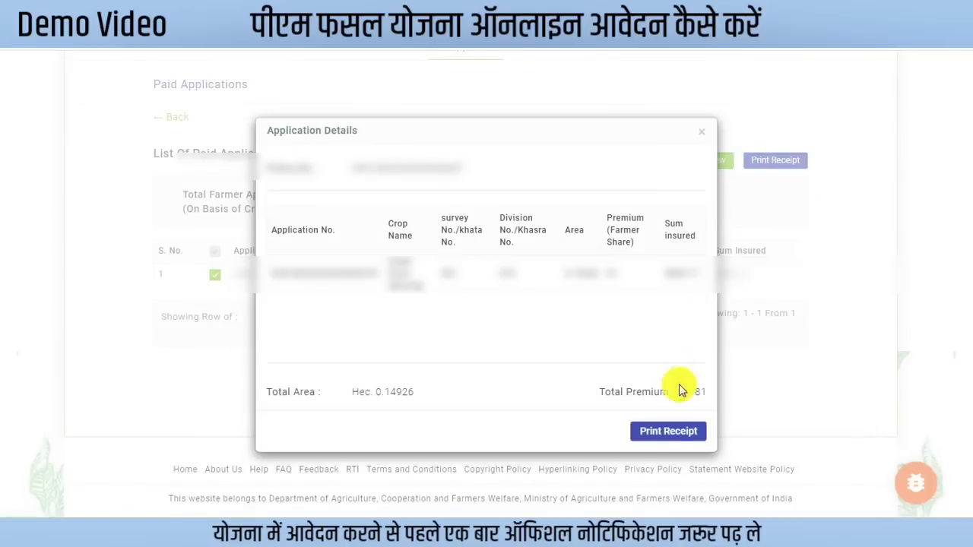
{"action": "left_click", "coordinate": [669, 431]}
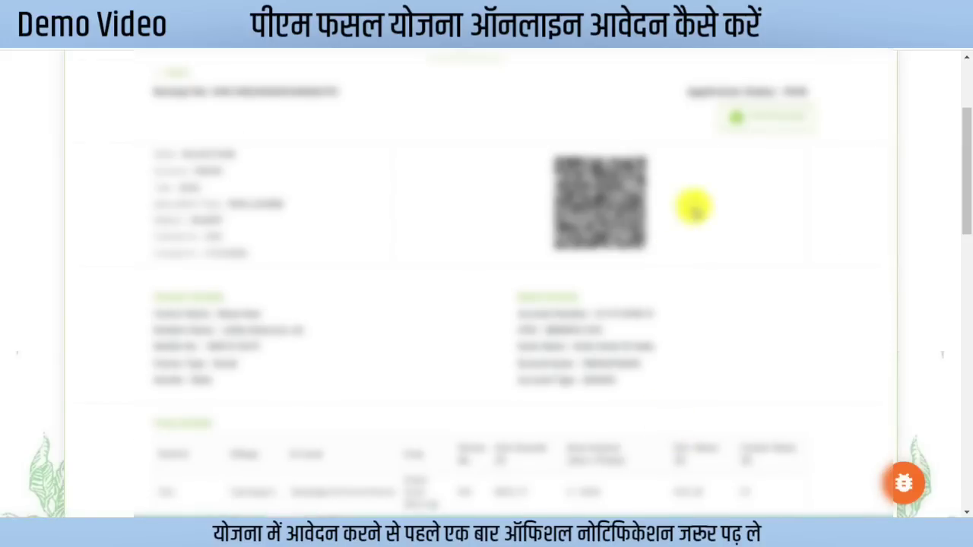
Open the print preview of the receipt, look over its pages and expand the additional print settings.
{"action": "left_click", "coordinate": [759, 118]}
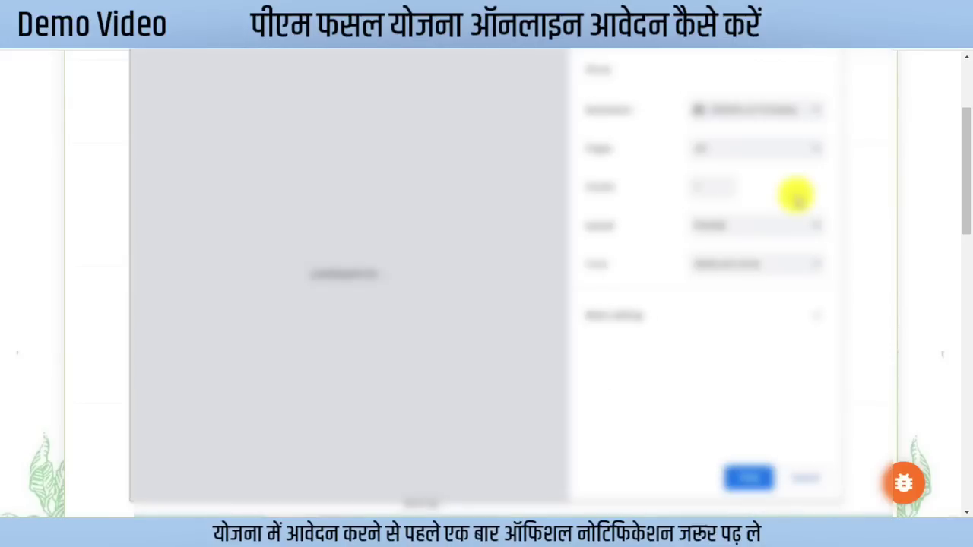
{"action": "left_click_drag", "start_coordinate": [555, 156], "coordinate": [569, 92]}
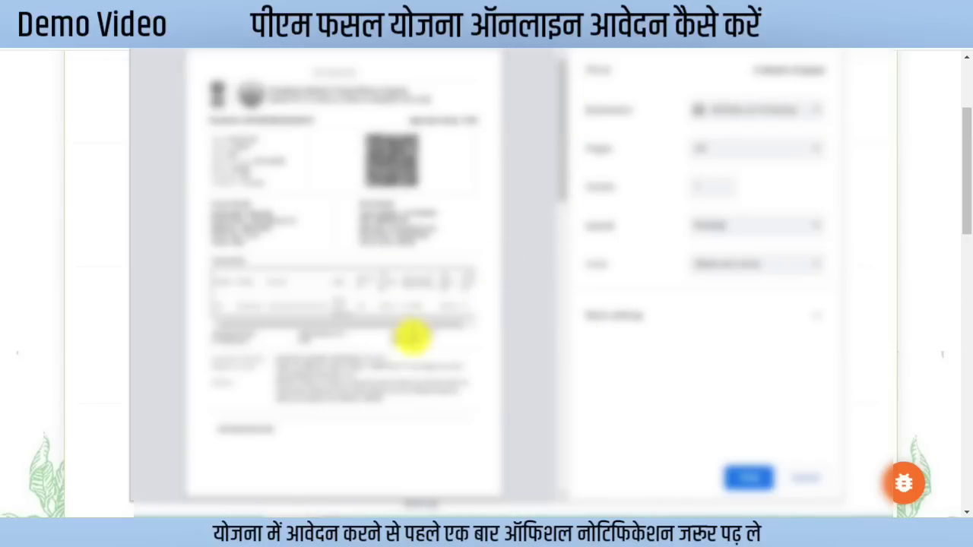
{"action": "left_click", "coordinate": [626, 315]}
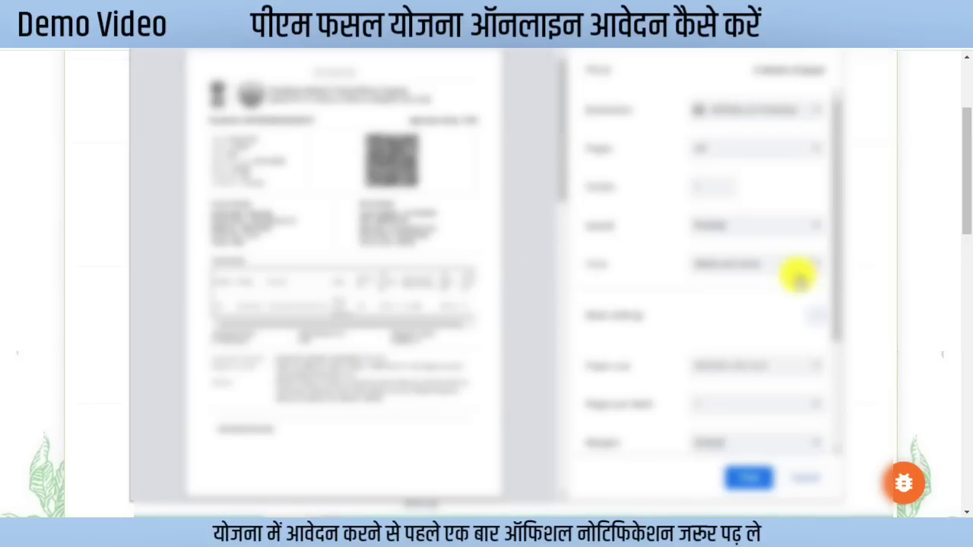
Try the landscape layout for the receipt printout and return it to portrait.
{"action": "left_click", "coordinate": [756, 224]}
{"action": "left_click", "coordinate": [705, 257]}
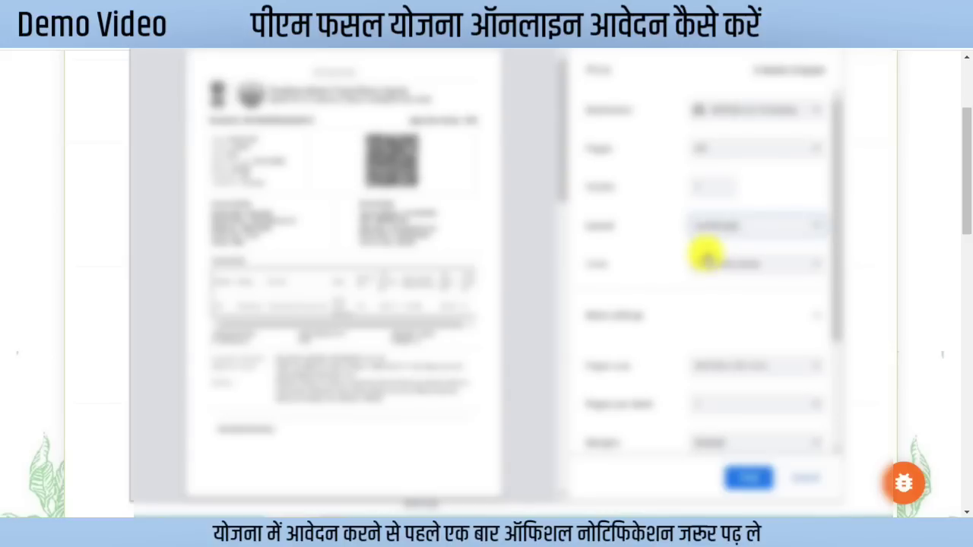
{"action": "left_click", "coordinate": [726, 228]}
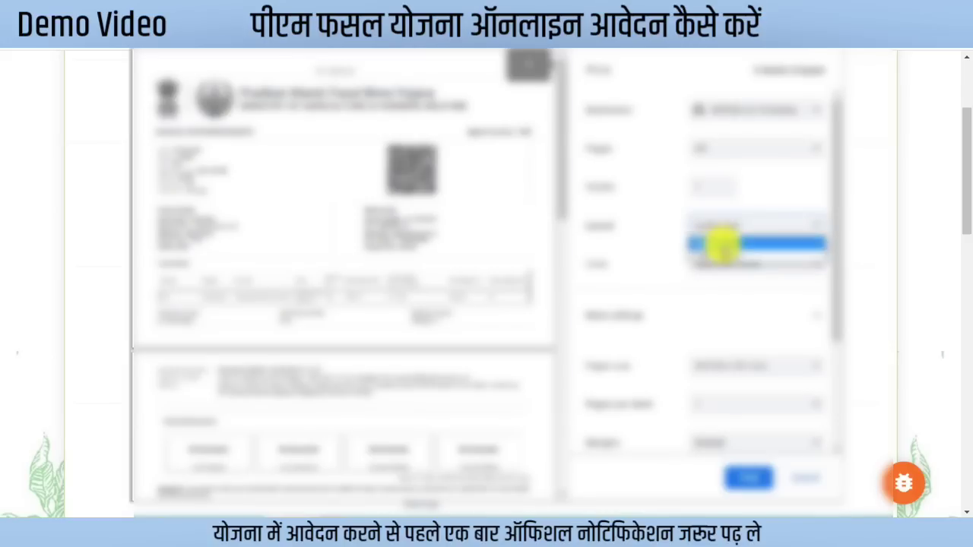
{"action": "left_click", "coordinate": [720, 244]}
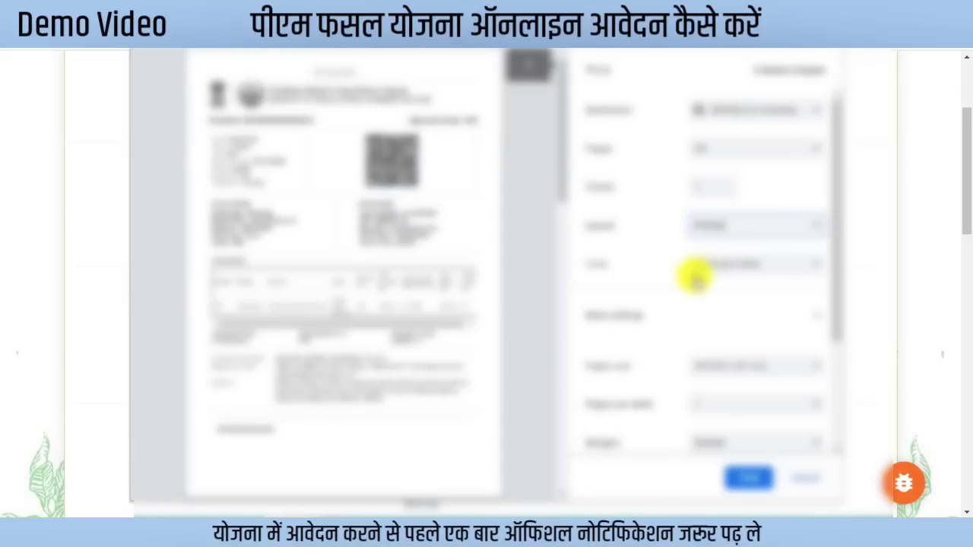
Choose a custom page range for the receipt printout.
{"action": "left_click", "coordinate": [722, 151]}
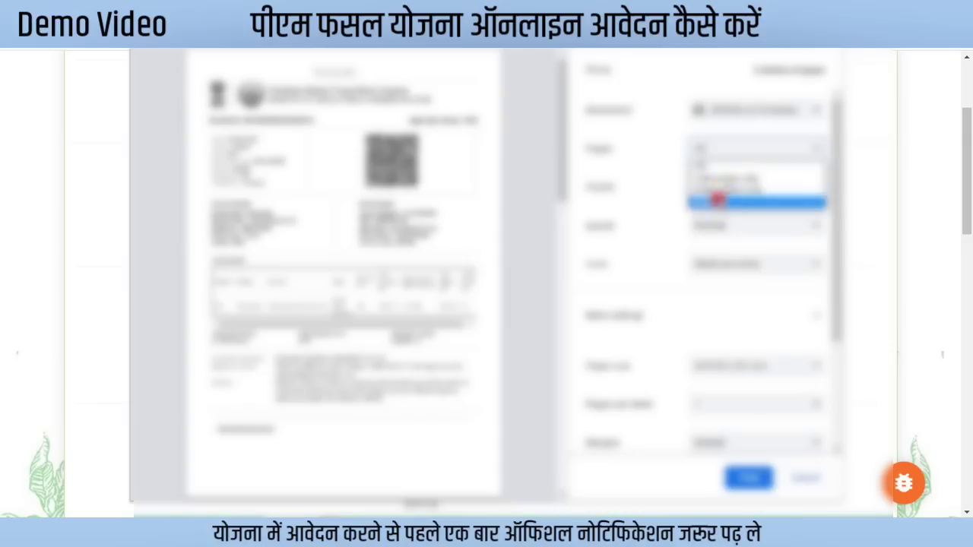